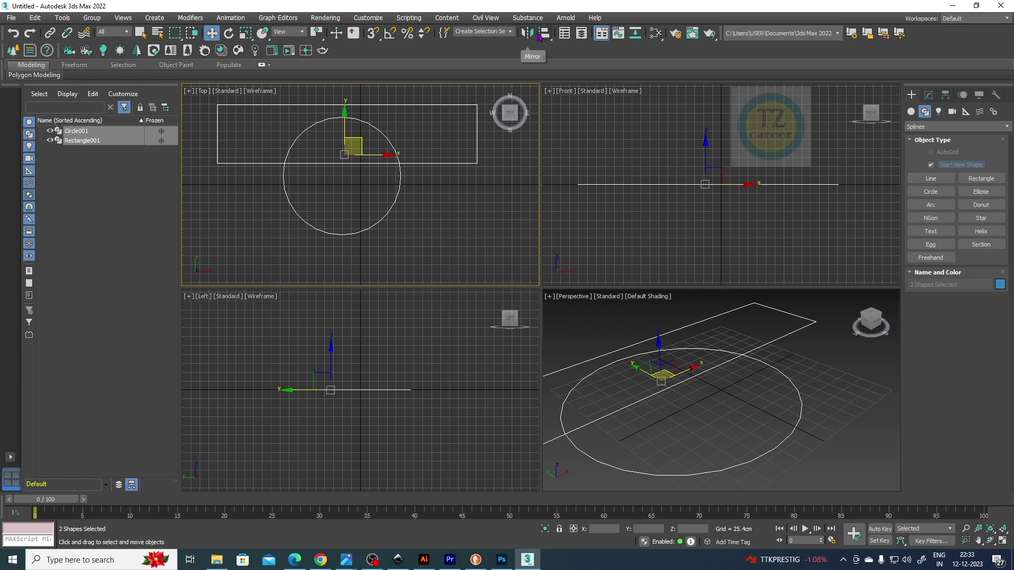
# Step: Align the circle to the rectangle on X and Z only, leaving Y Position unchecked
pyautogui.click(371, 105)
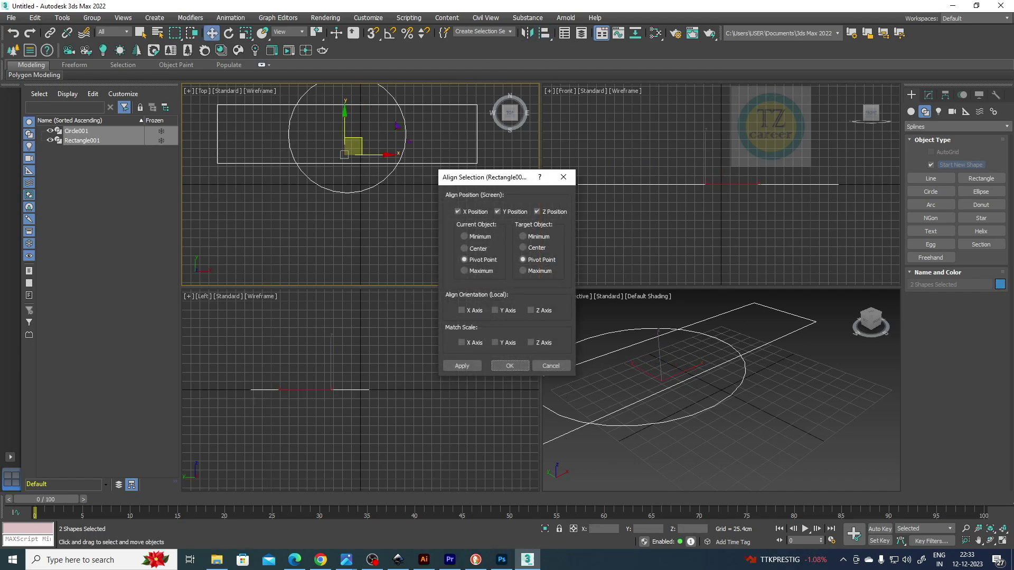
pyautogui.click(497, 212)
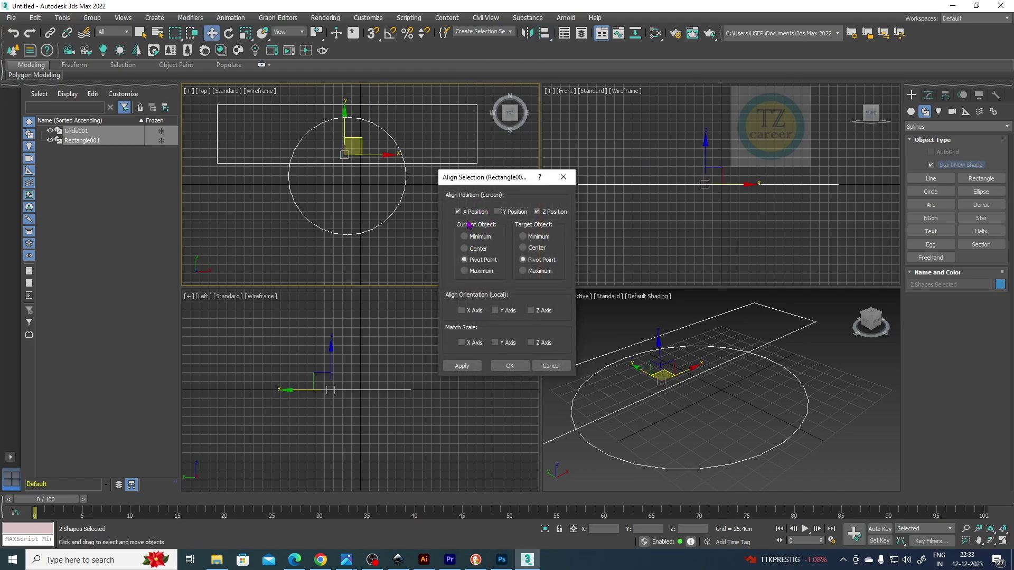
pyautogui.click(463, 366)
pyautogui.click(510, 366)
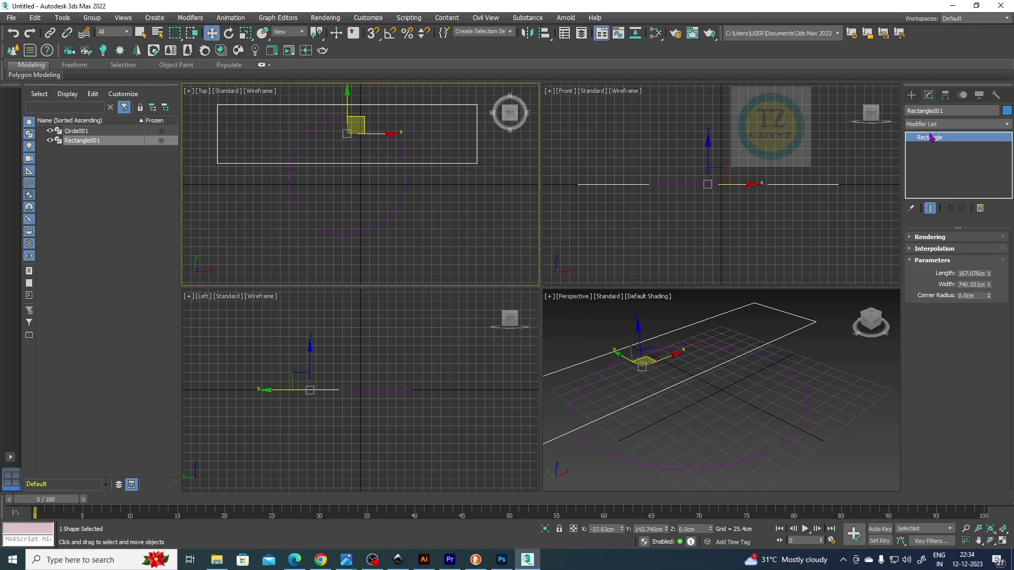
# Step: Add an Edit Spline modifier to Rectangle001
pyautogui.click(928, 125)
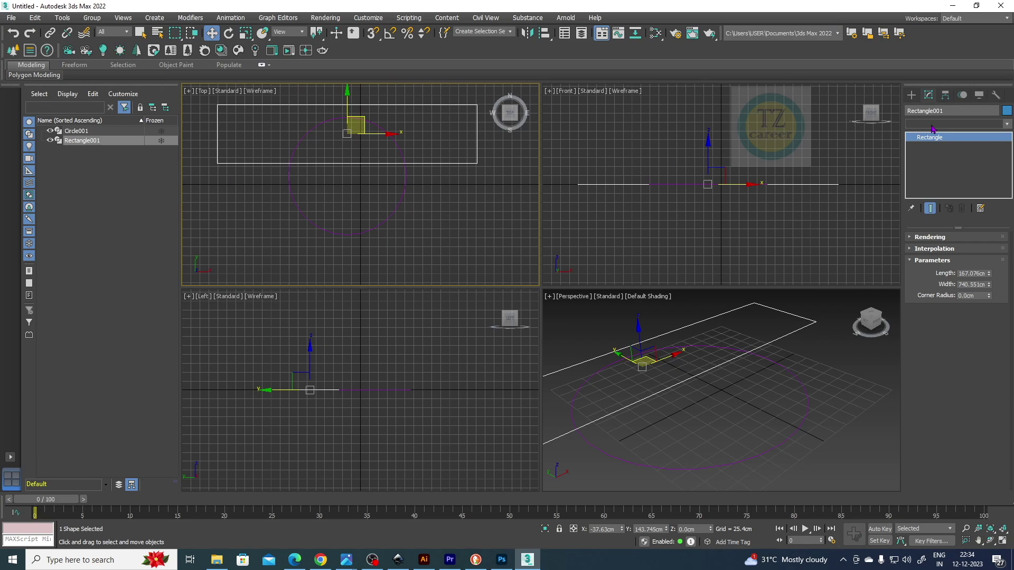
pyautogui.press('e')
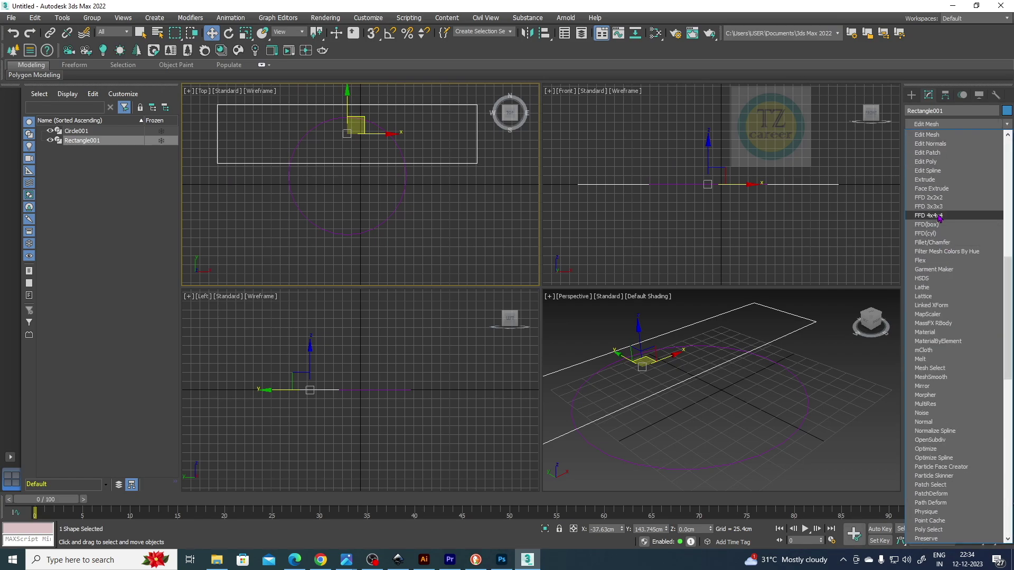
pyautogui.click(932, 171)
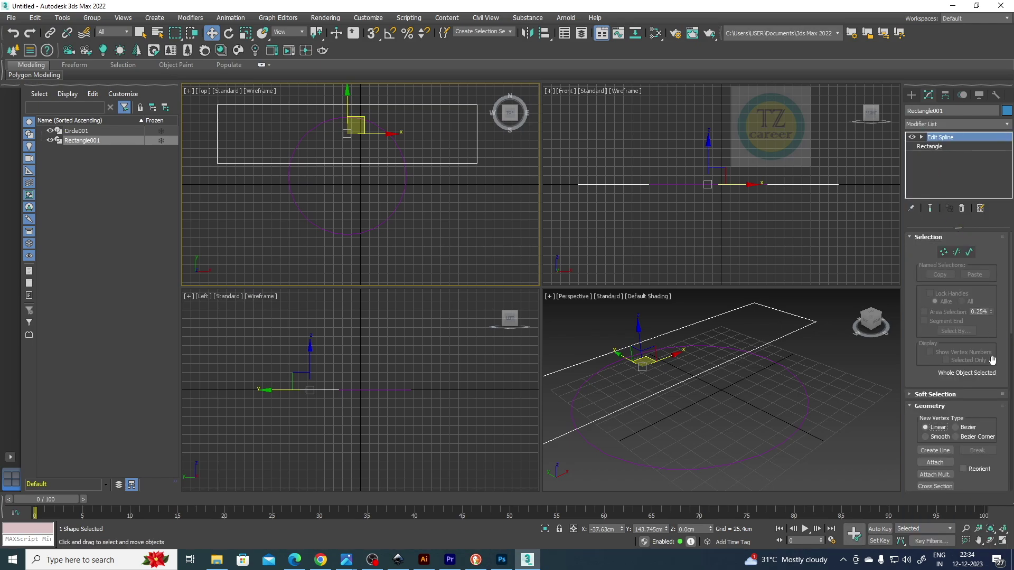
# Step: Attach the circle to the rectangle shape
pyautogui.scroll(-2, 983, 377)
pyautogui.click(934, 431)
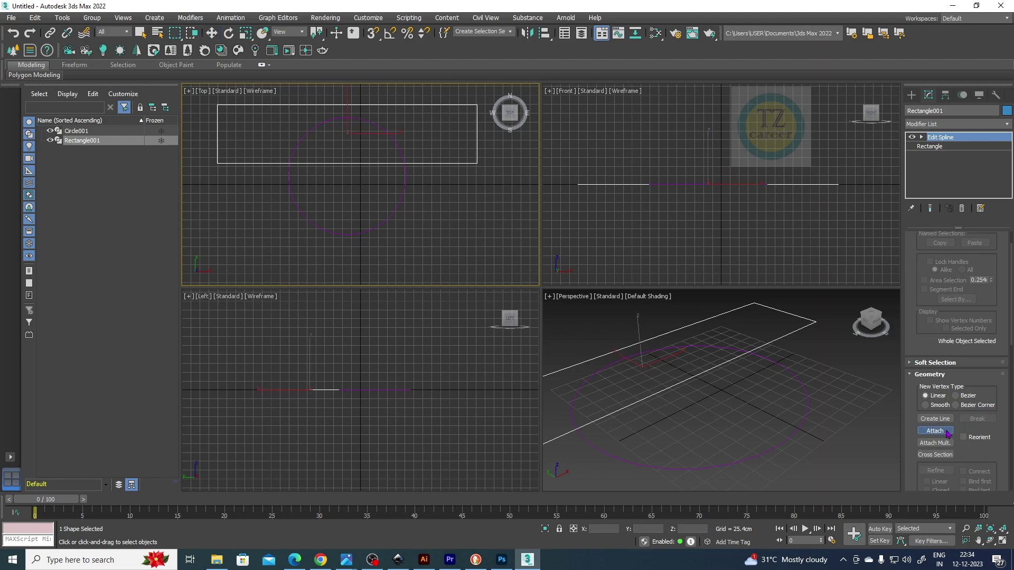
pyautogui.click(402, 198)
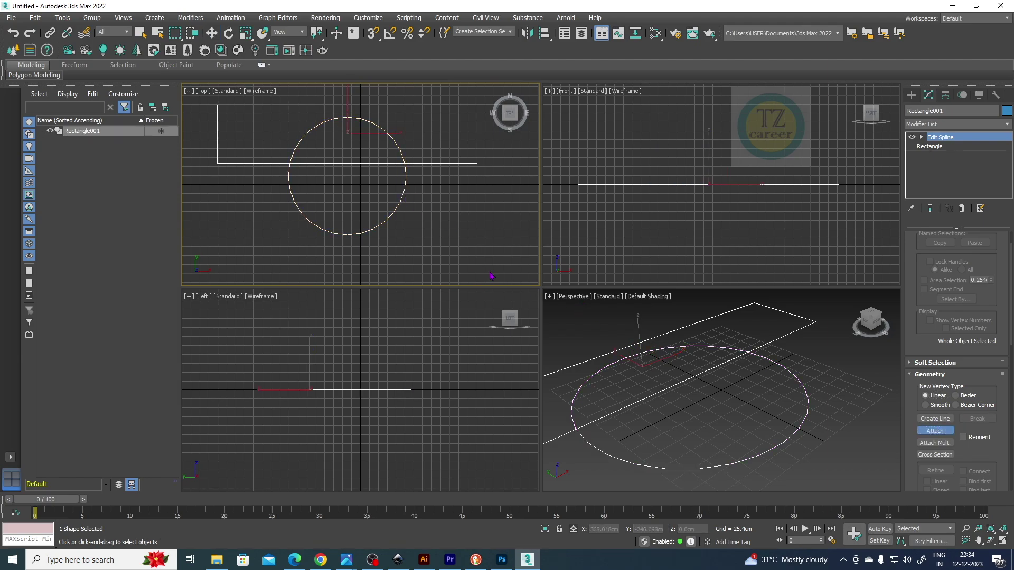
# Step: Go to Spline sub-object level and select the rectangle spline
pyautogui.click(921, 138)
pyautogui.click(941, 165)
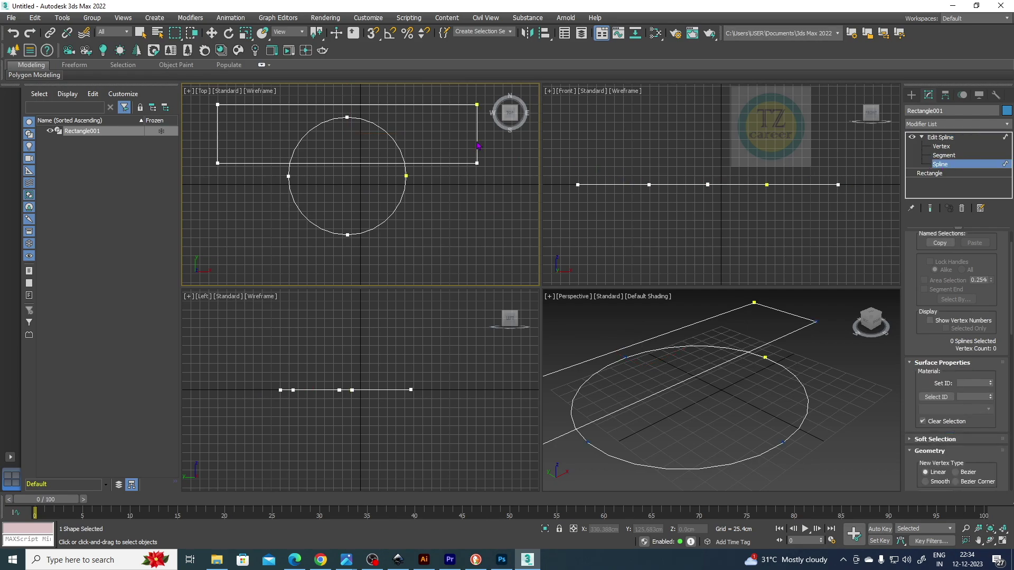
pyautogui.scroll(-3, 986, 291)
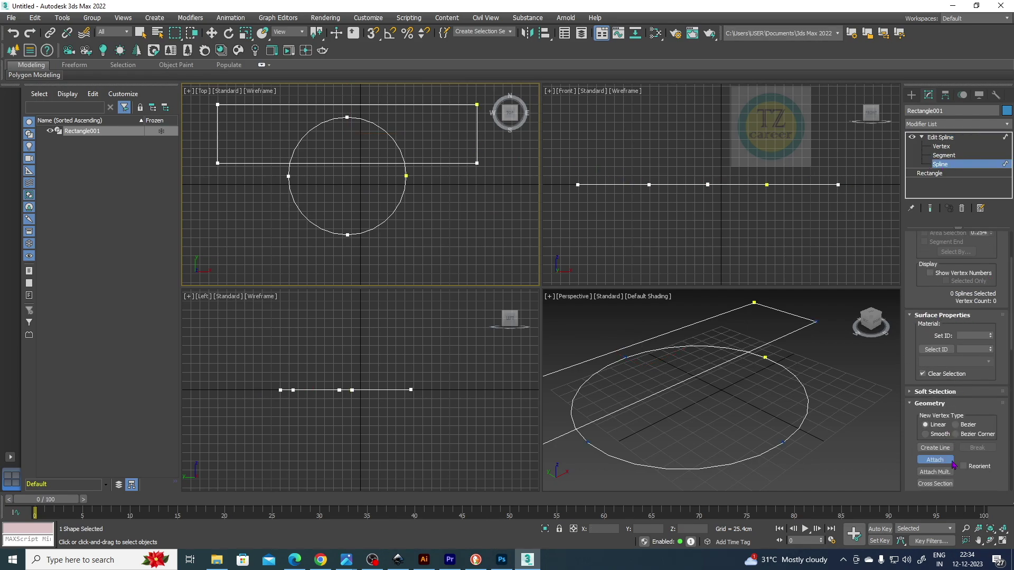
pyautogui.press('w')
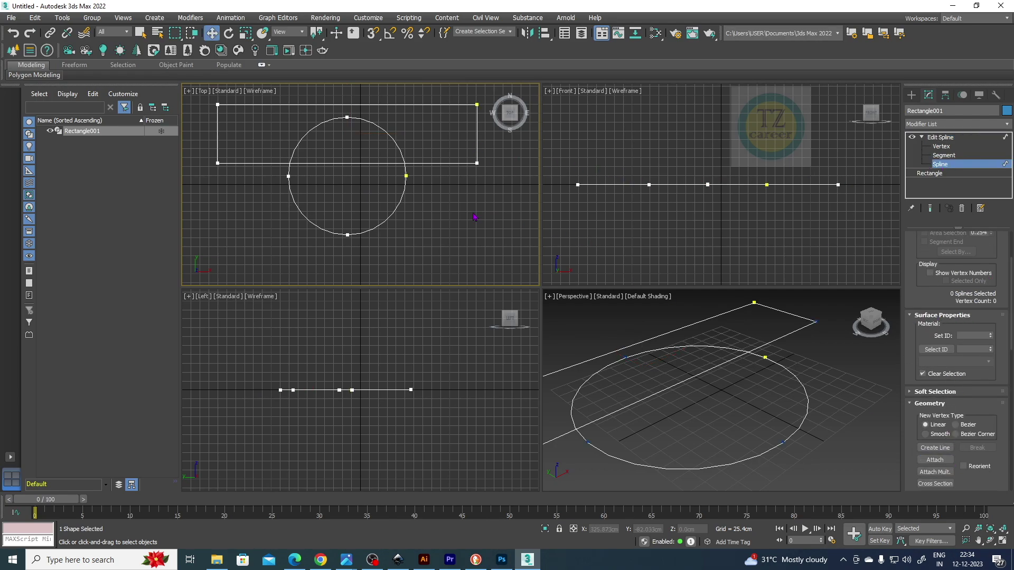
pyautogui.click(464, 163)
pyautogui.scroll(-5, 986, 401)
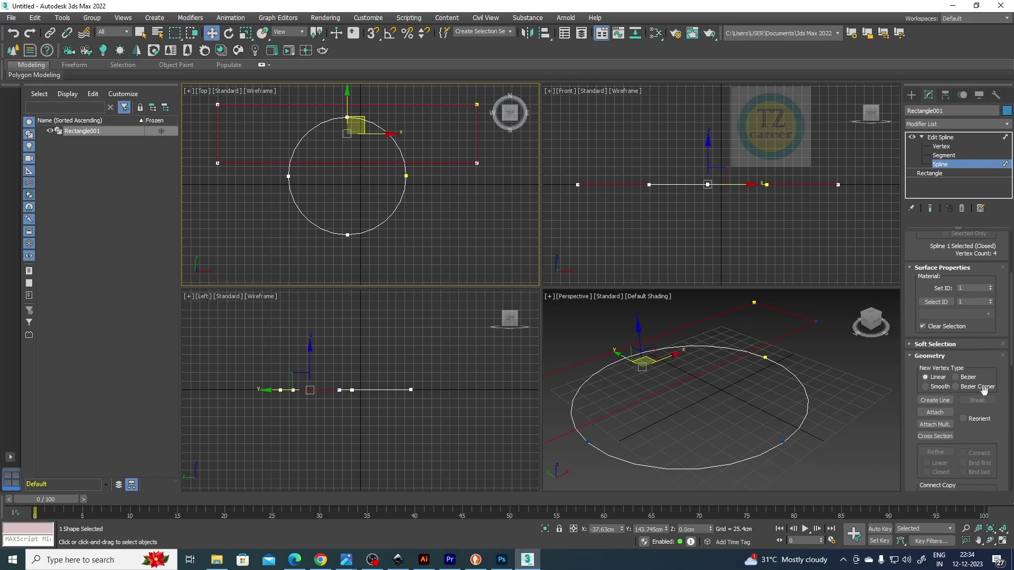
pyautogui.scroll(-6, 993, 361)
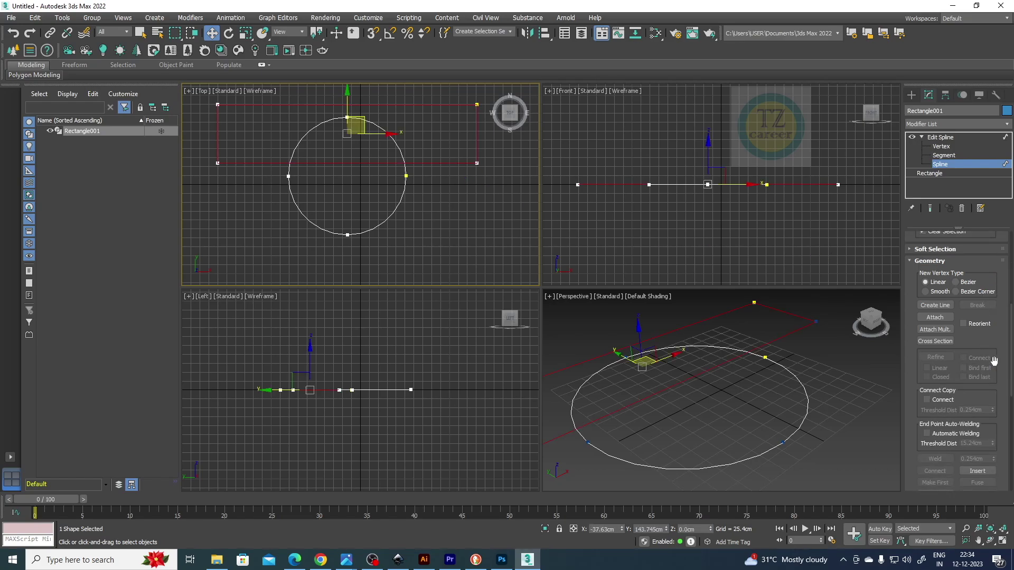
pyautogui.scroll(-4, 993, 360)
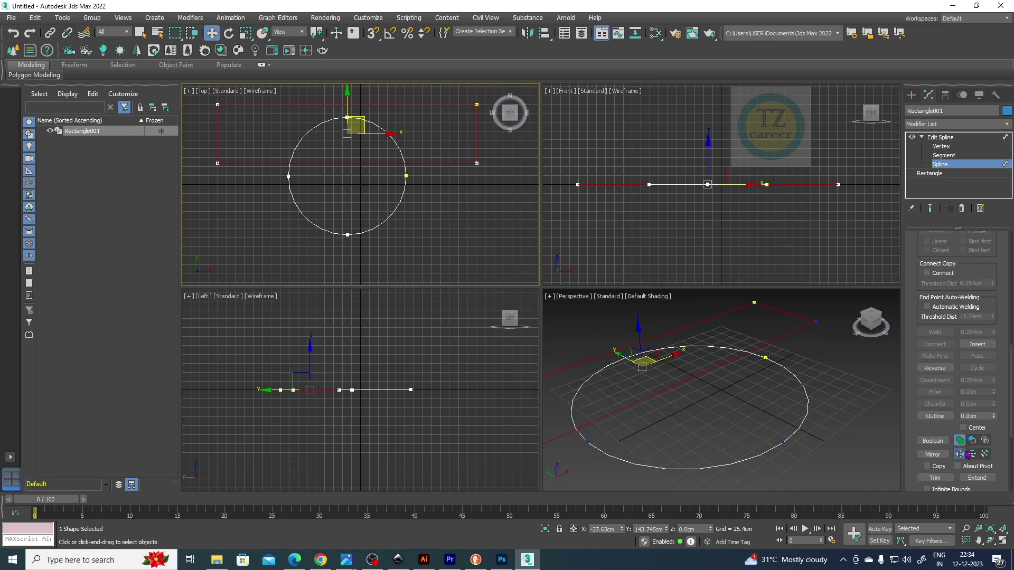
# Step: Boolean-subtract the circle from the rectangle to cut the arch, then return to the Edit Spline top level
pyautogui.click(972, 441)
pyautogui.click(933, 440)
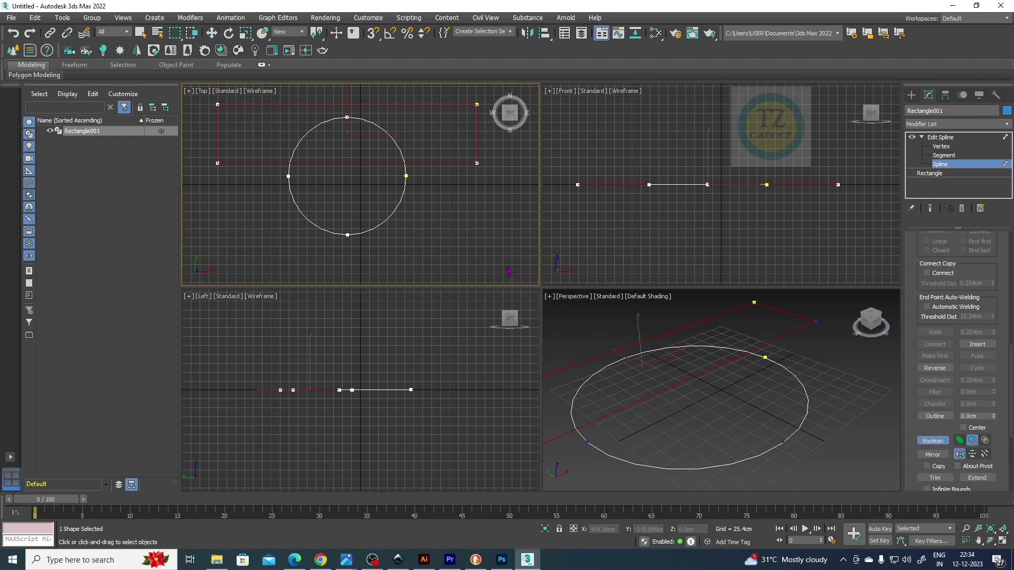
pyautogui.click(397, 220)
pyautogui.click(937, 441)
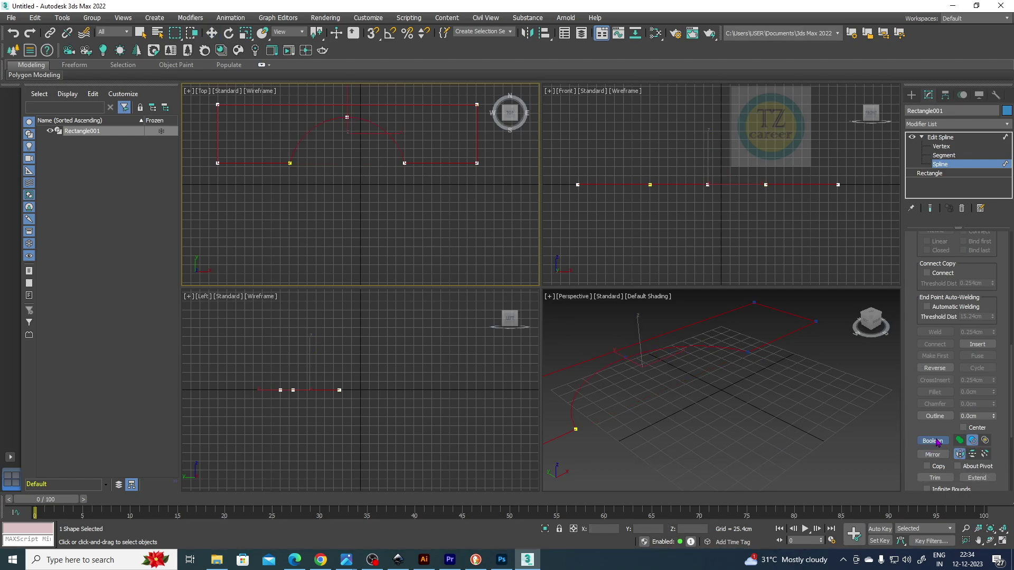
pyautogui.click(943, 139)
pyautogui.scroll(-6, 753, 405)
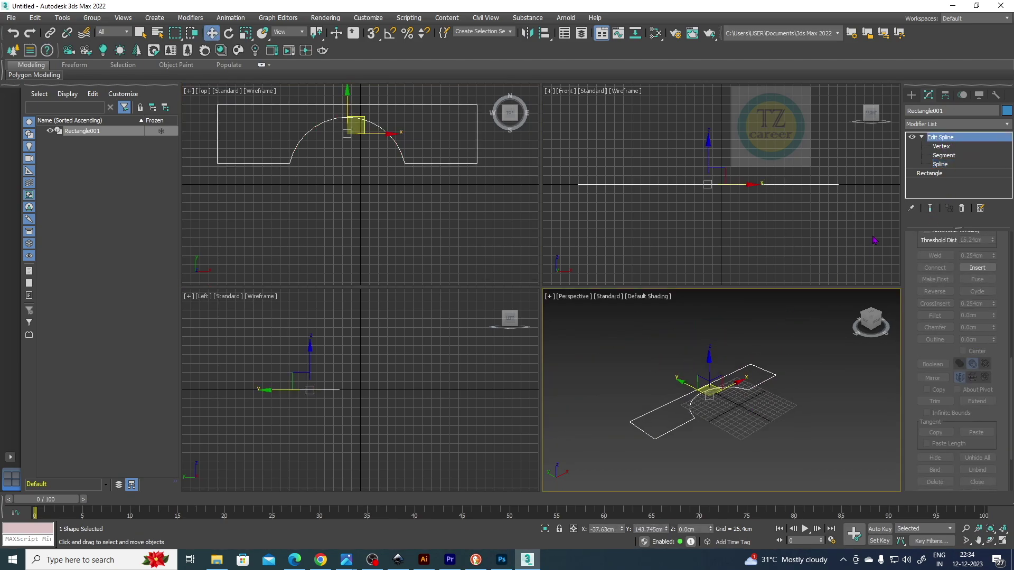
# Step: Apply an Extrude modifier to the arched shape with Amount 279.4 cm, then deselect it
pyautogui.click(933, 125)
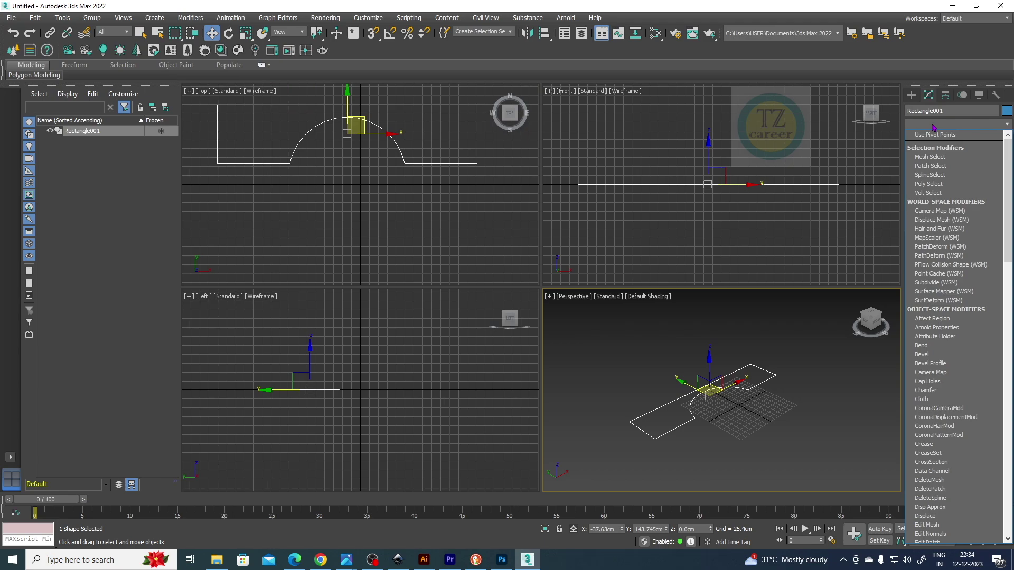
pyautogui.press('e')
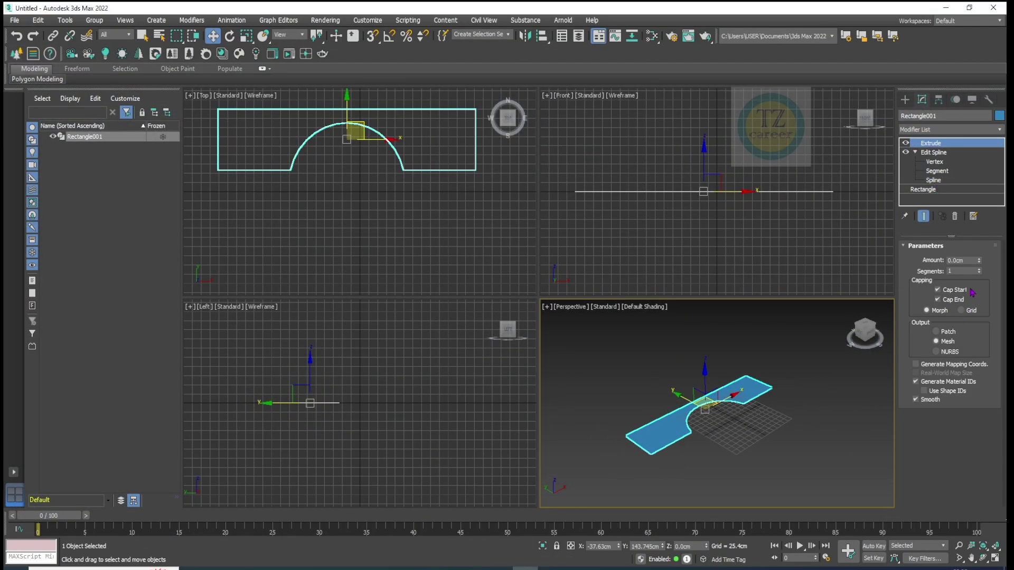
pyautogui.moveTo(978, 261); pyautogui.dragTo(962, 138)
pyautogui.keyDown('alt'); pyautogui.moveTo(697, 443); pyautogui.dragTo(754, 417, button='middle'); pyautogui.keyUp('alt')
pyautogui.click(835, 430)
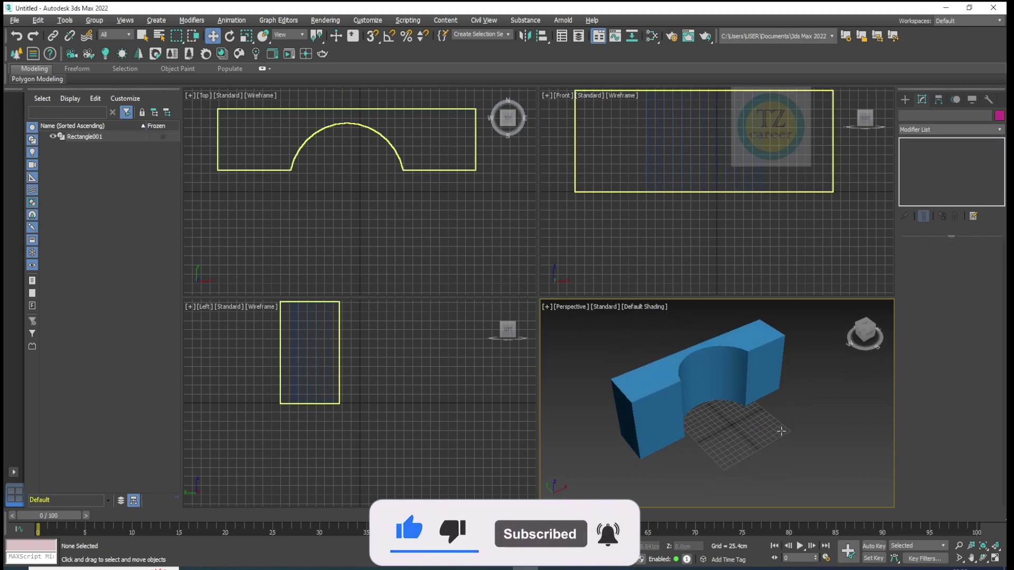
# Step: With grid and angle snaps on, draw a 762 × 304.8 cm box at 25.4 cm height
pyautogui.click(904, 103)
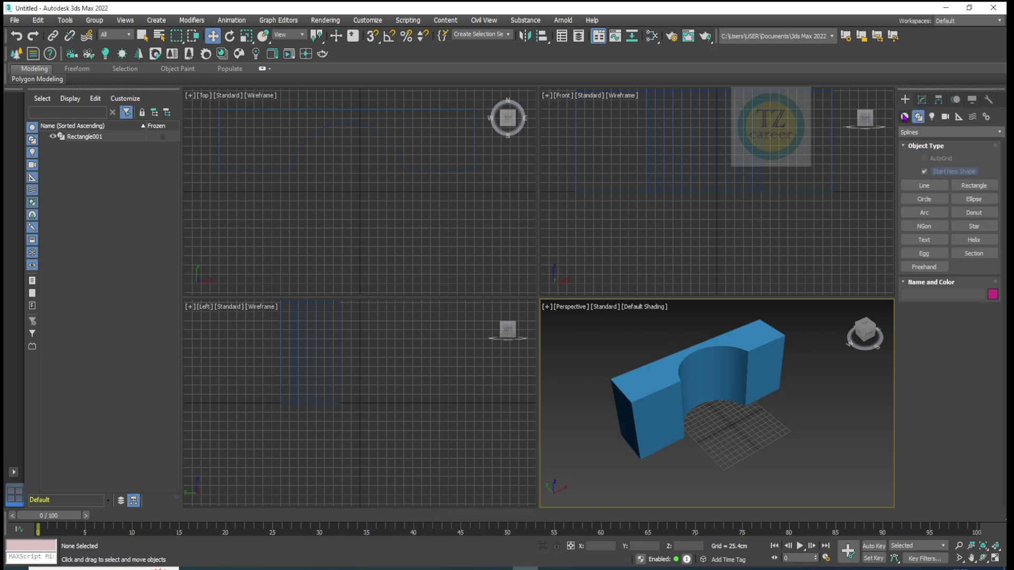
pyautogui.click(904, 116)
pyautogui.click(924, 173)
pyautogui.scroll(-2, 464, 254)
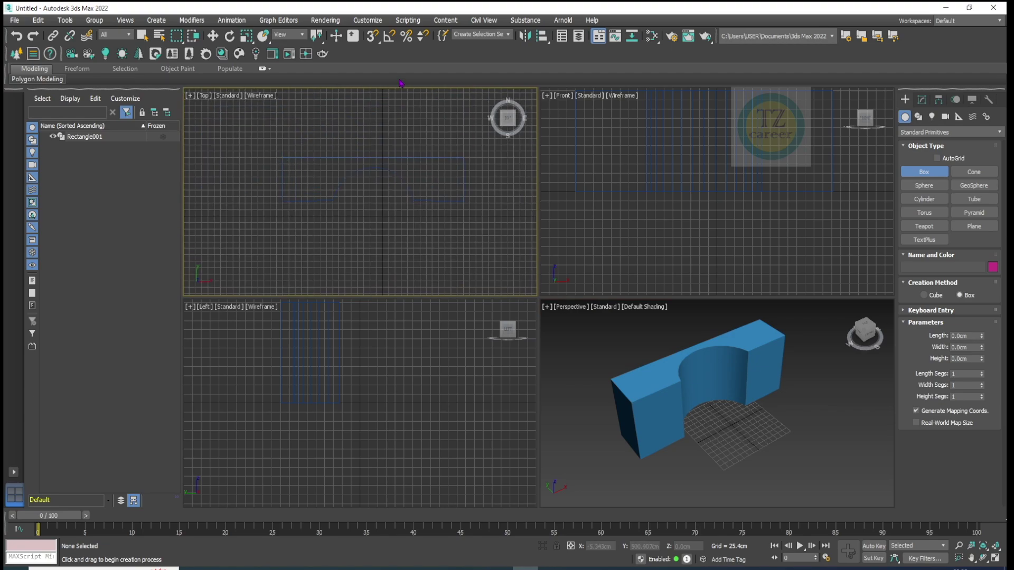
pyautogui.click(373, 36)
pyautogui.click(389, 36)
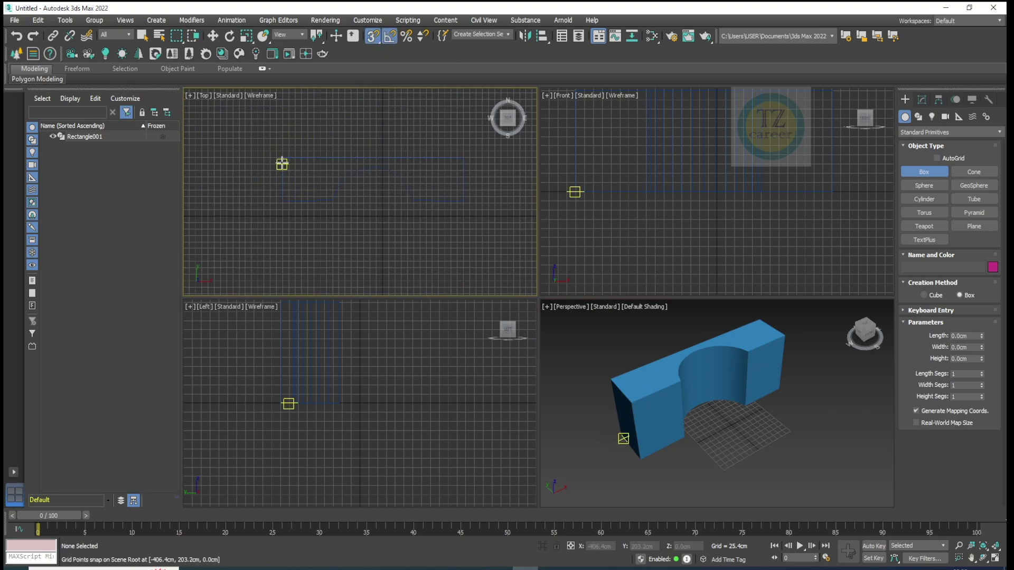
pyautogui.moveTo(282, 157); pyautogui.dragTo(469, 236)
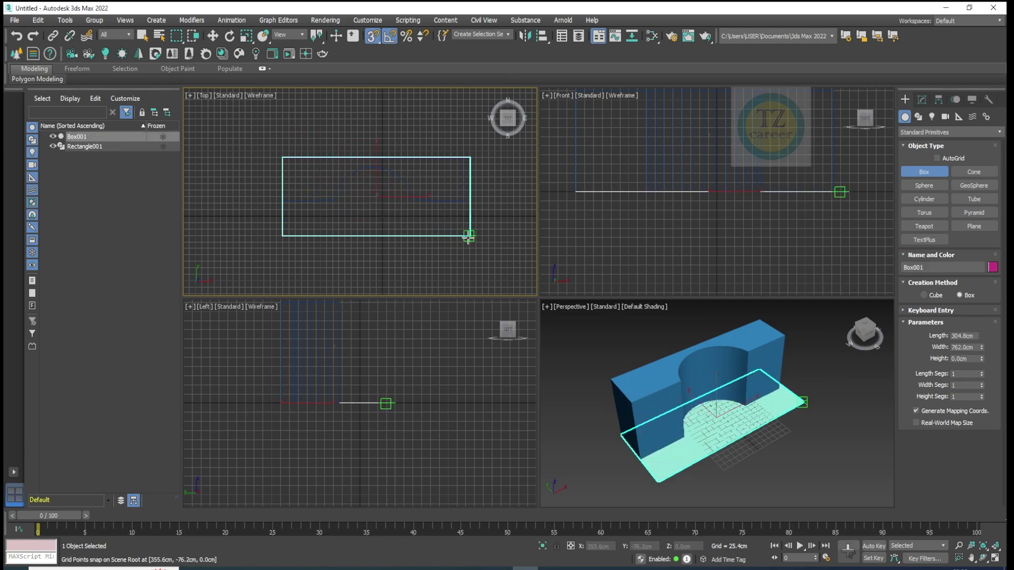
pyautogui.click(466, 228)
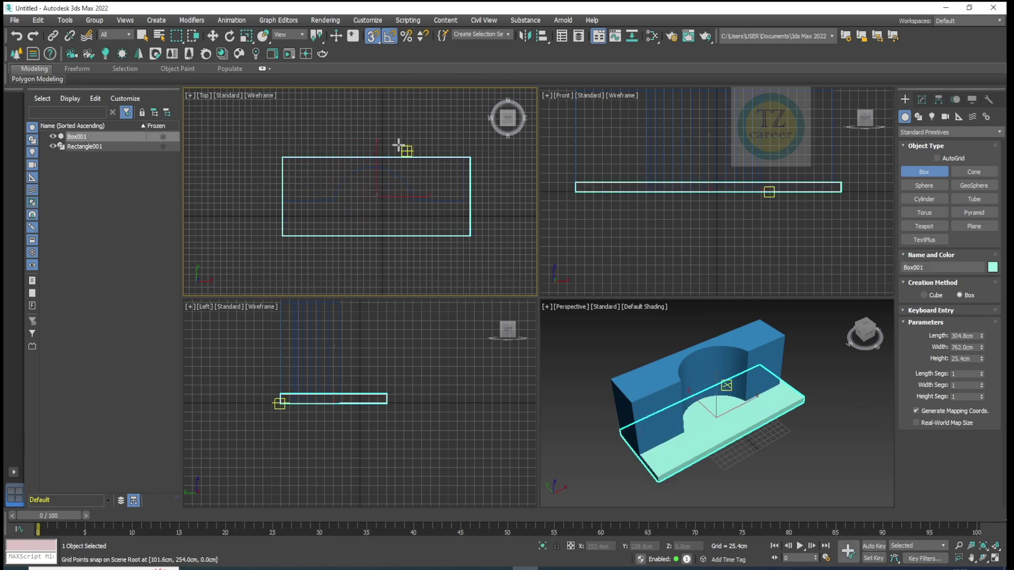
# Step: Switch to Select and Move, deselect the slab, and orbit the Perspective view down onto the model
pyautogui.click(213, 36)
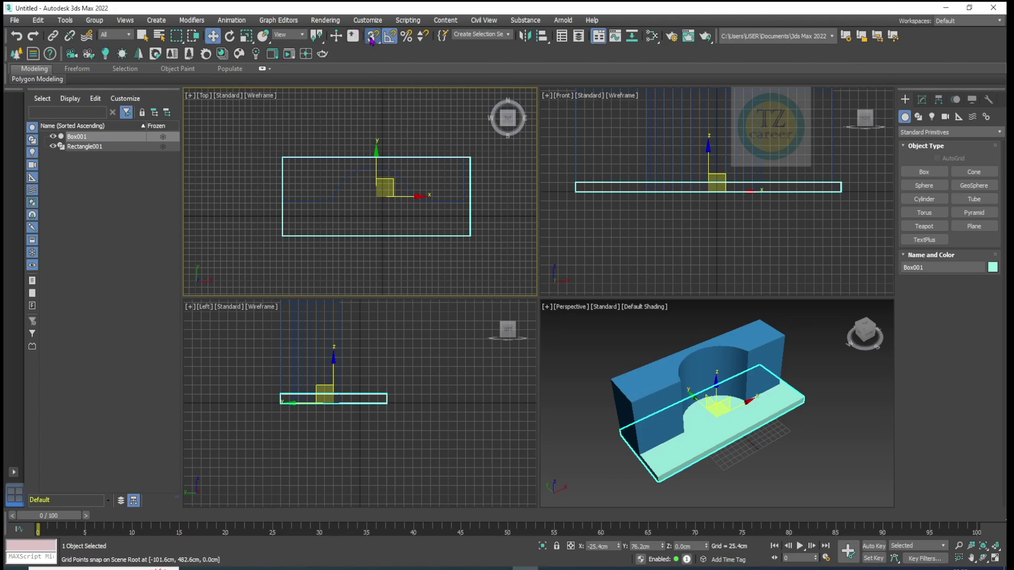
pyautogui.click(850, 388)
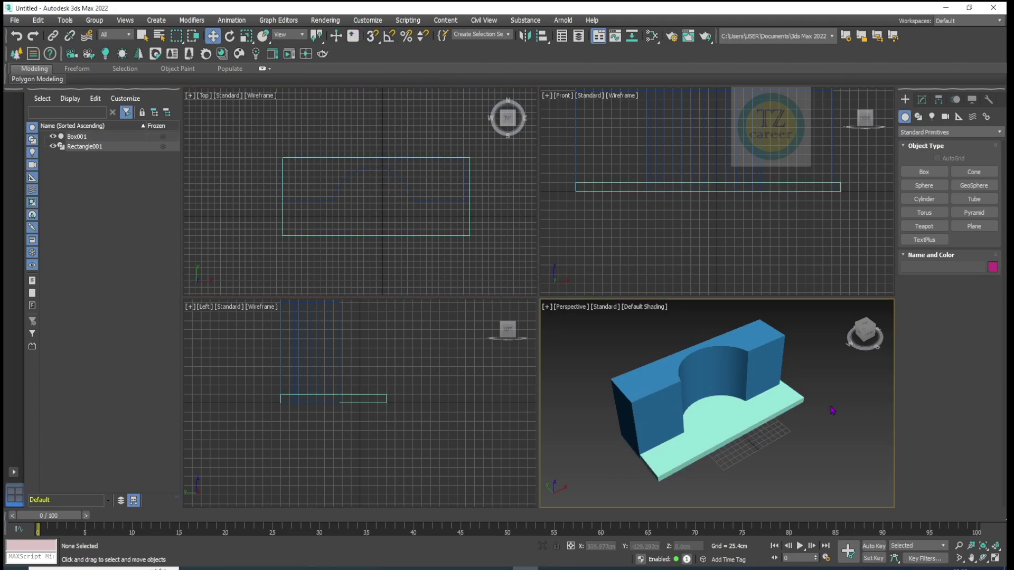
pyautogui.keyDown('alt'); pyautogui.moveTo(765, 462); pyautogui.dragTo(732, 430, button='middle'); pyautogui.keyUp('alt')
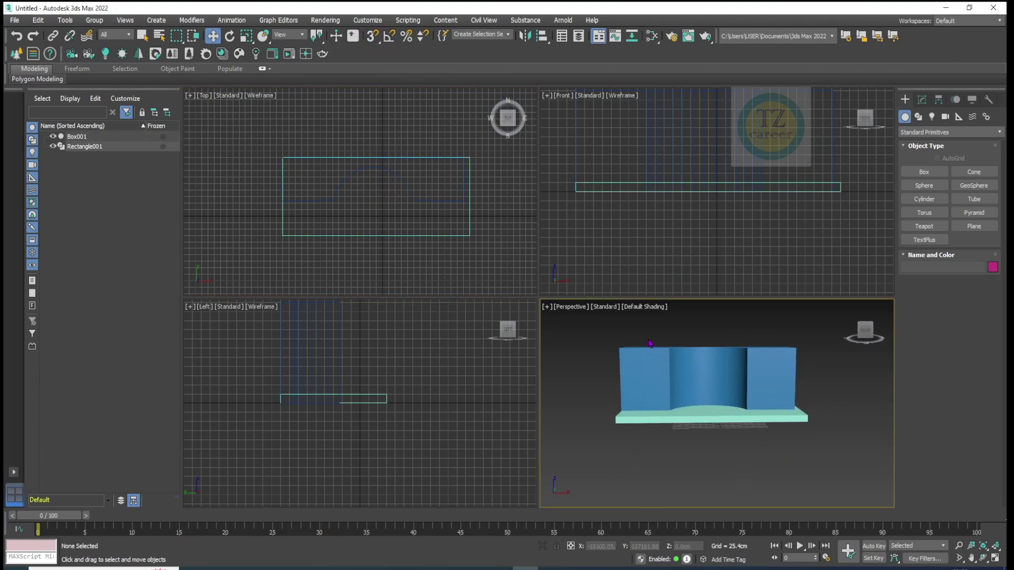
pyautogui.keyDown('alt'); pyautogui.moveTo(753, 482); pyautogui.dragTo(765, 507, button='middle'); pyautogui.keyUp('alt')
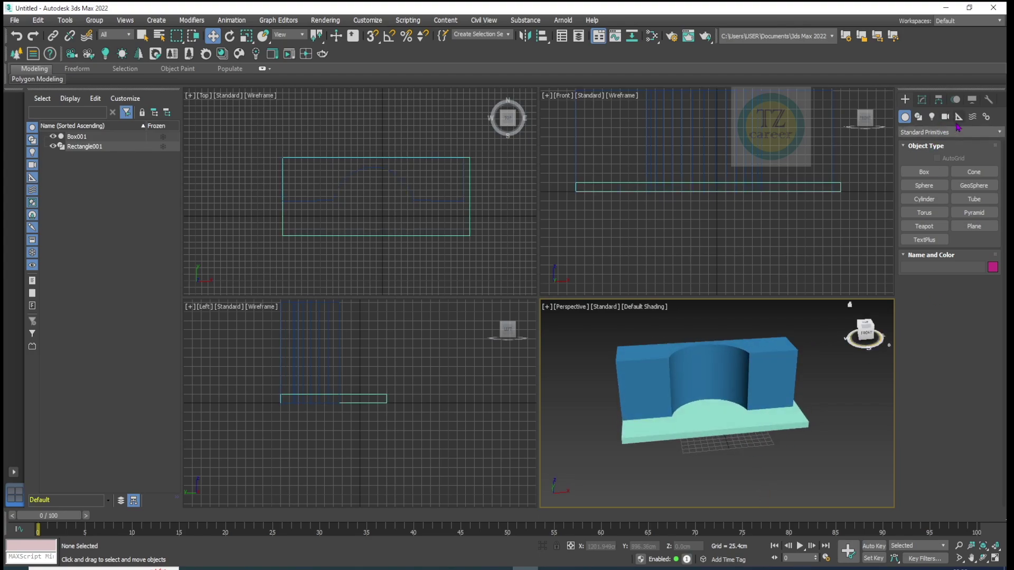
# Step: Place a Text shape in the Front viewport and replace its content with EUROEXPO
pyautogui.click(919, 116)
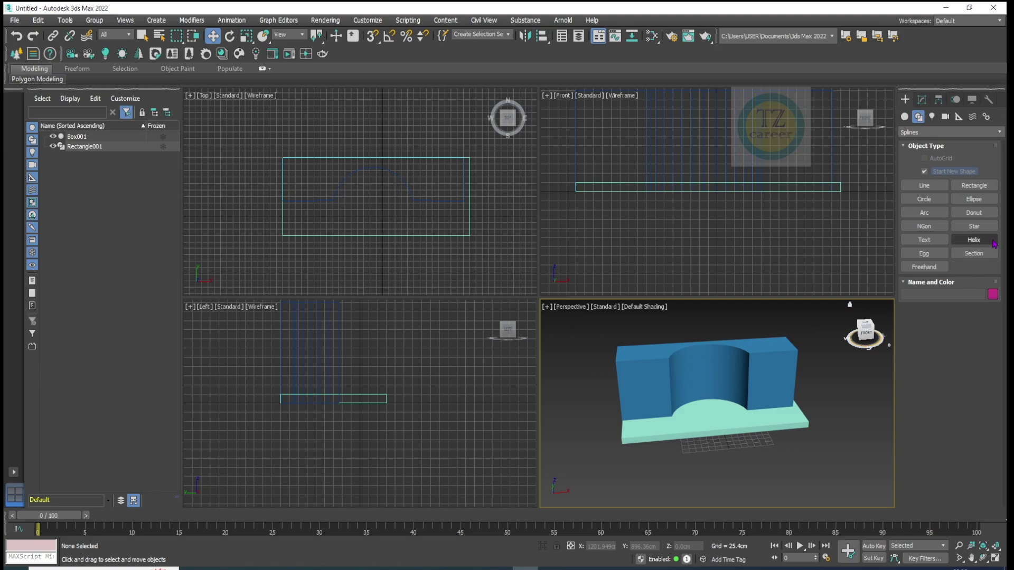
pyautogui.click(928, 240)
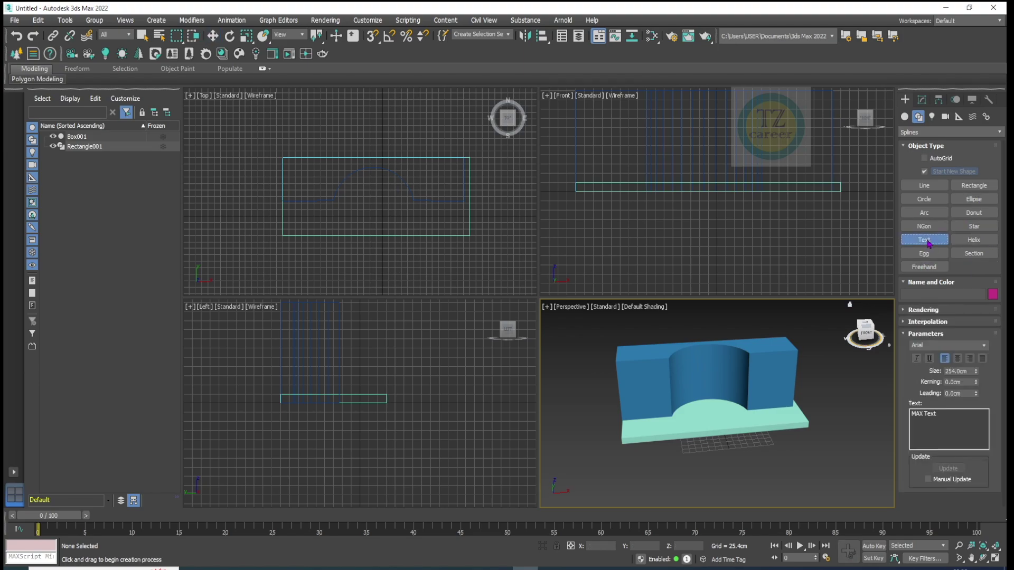
pyautogui.moveTo(790, 197); pyautogui.dragTo(769, 303, button='middle')
pyautogui.click(697, 181)
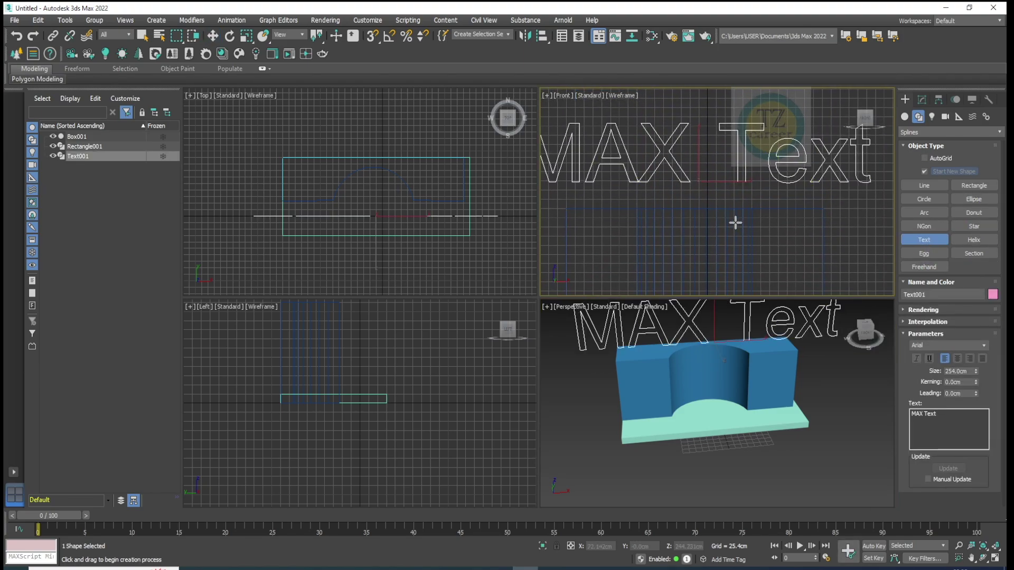
pyautogui.click(944, 417)
pyautogui.click(922, 99)
pyautogui.moveTo(940, 352); pyautogui.dragTo(910, 350)
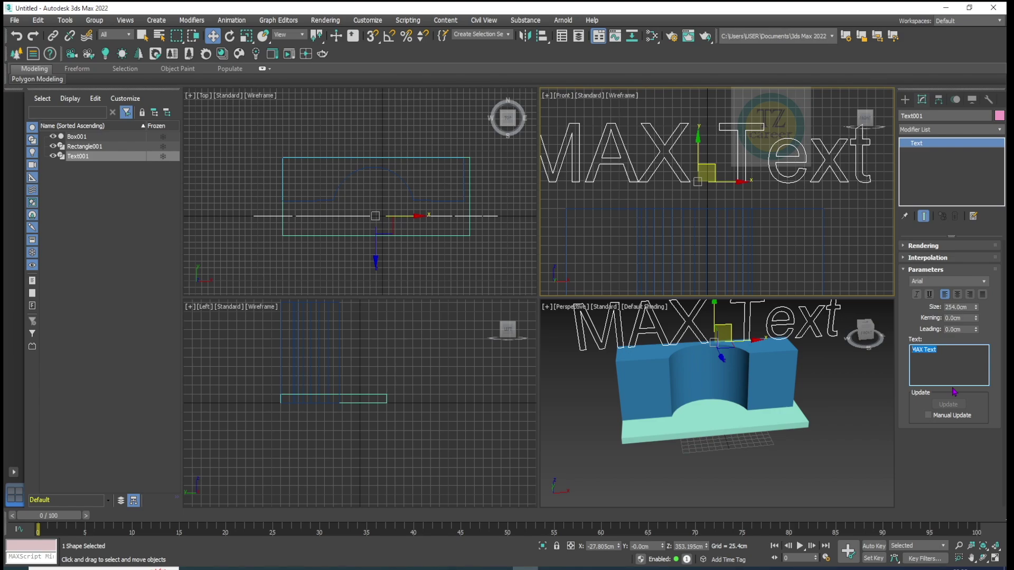
pyautogui.write('EU')
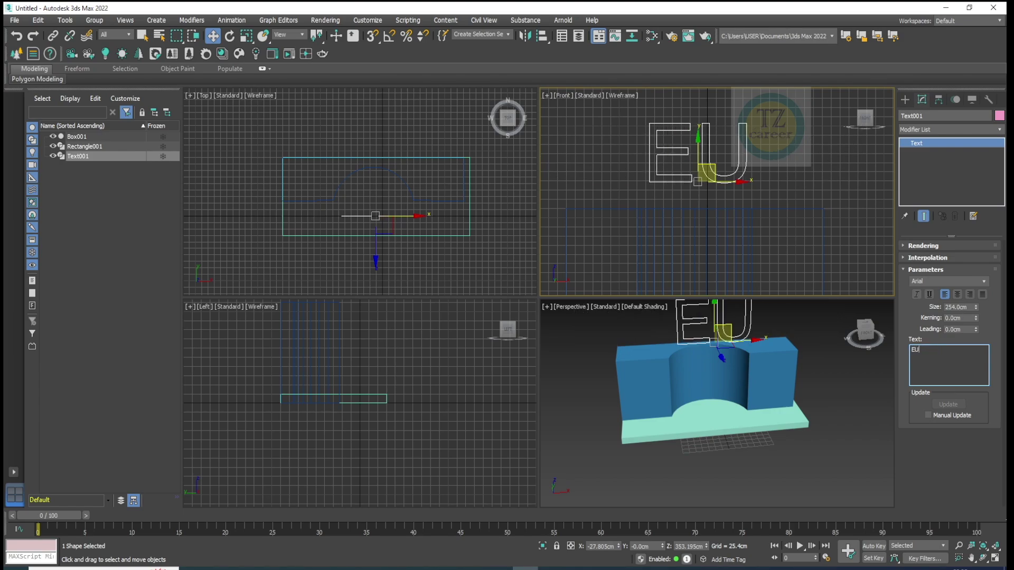
pyautogui.write('ROEXPO')
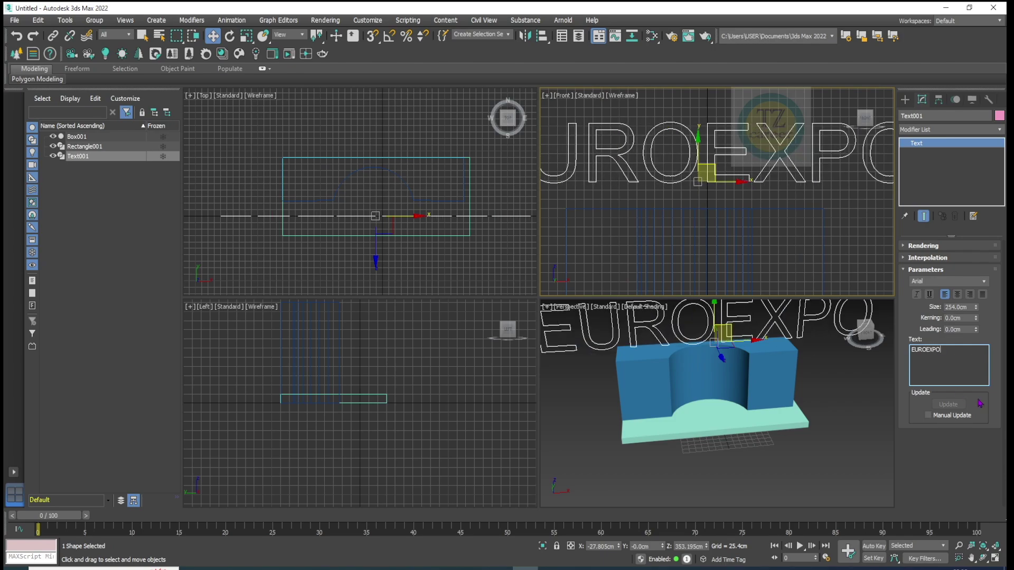
# Step: Set the text size to 91.44 cm and the font to Arial Bold
pyautogui.moveTo(976, 308); pyautogui.dragTo(976, 321)
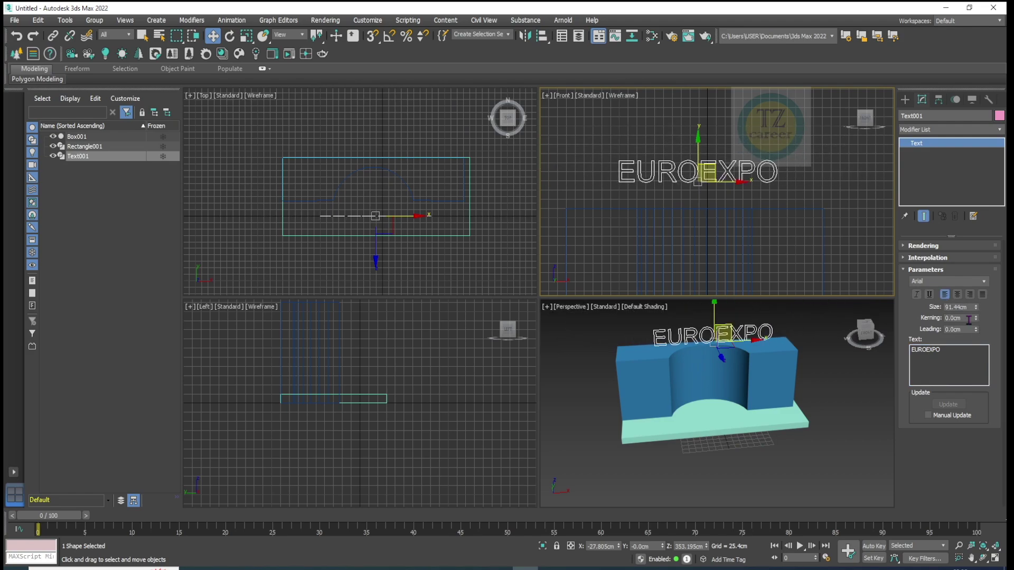
pyautogui.moveTo(951, 351); pyautogui.dragTo(911, 350)
pyautogui.click(982, 283)
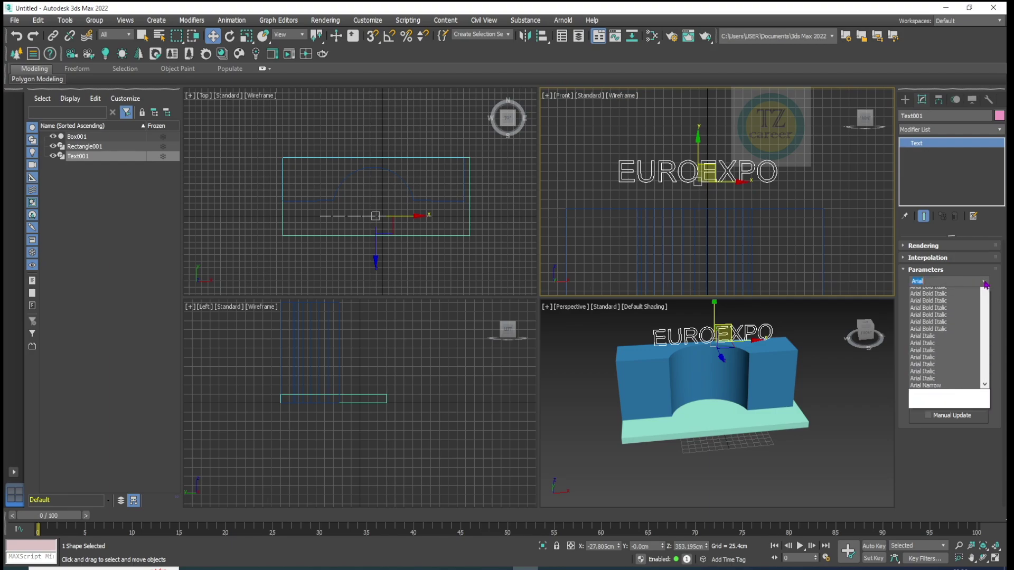
pyautogui.click(946, 380)
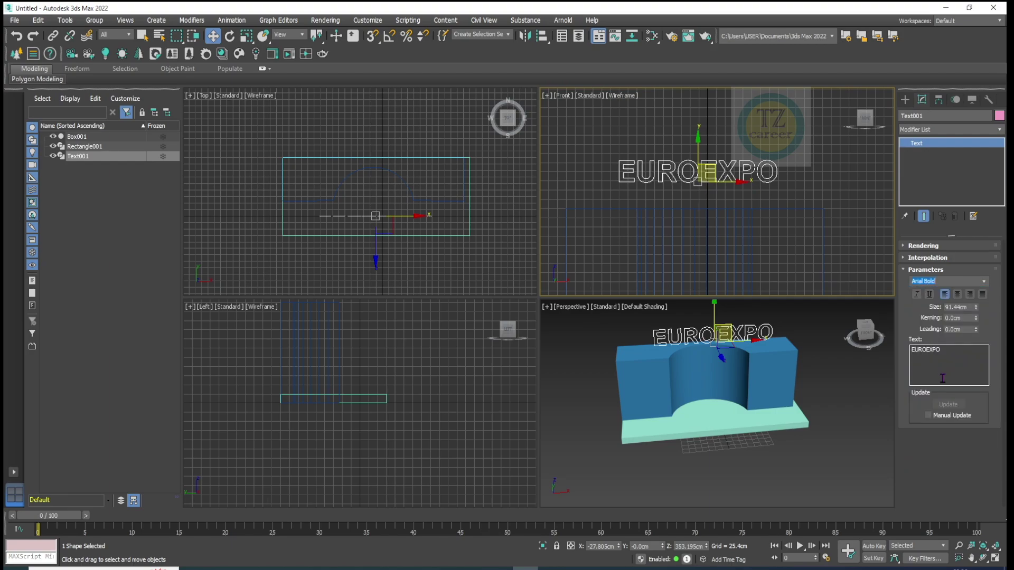
# Step: Move the EUROEXPO text along Y in the Top viewport to line up with the wall
pyautogui.keyDown('alt'); pyautogui.moveTo(702, 384); pyautogui.dragTo(770, 430, button='middle'); pyautogui.keyUp('alt')
pyautogui.keyDown('alt'); pyautogui.moveTo(738, 386); pyautogui.dragTo(763, 409, button='middle'); pyautogui.keyUp('alt')
pyautogui.click(230, 36)
pyautogui.click(214, 36)
pyautogui.scroll(2, 378, 235)
pyautogui.moveTo(379, 236); pyautogui.dragTo(380, 249, button='middle')
pyautogui.moveTo(379, 249); pyautogui.dragTo(377, 154)
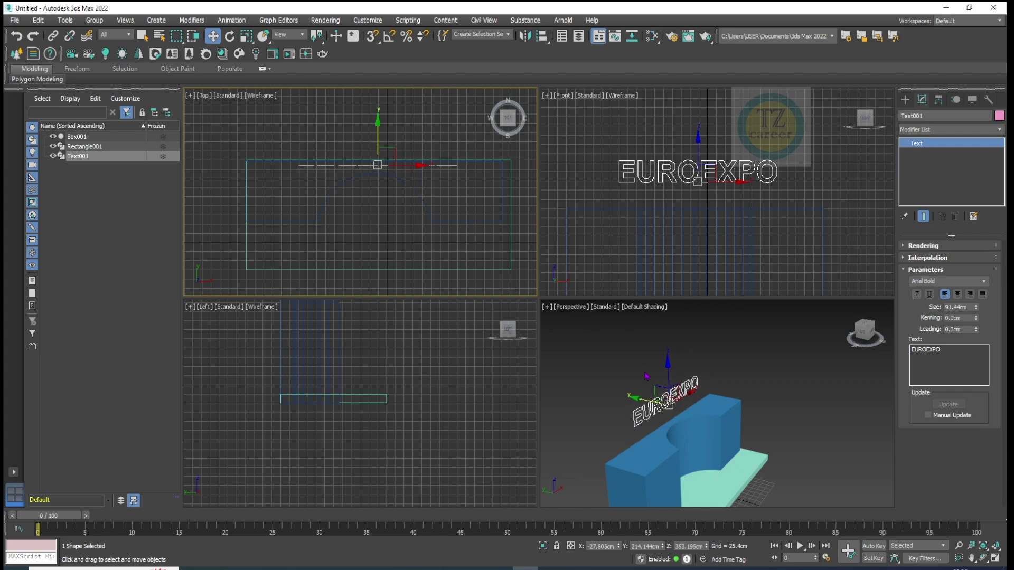
# Step: Lower the text in the Front viewport to sit just above the wall, checking it in Perspective
pyautogui.scroll(3, 727, 191)
pyautogui.moveTo(694, 148); pyautogui.dragTo(694, 200)
pyautogui.keyDown('alt'); pyautogui.moveTo(750, 461); pyautogui.dragTo(769, 414, button='middle'); pyautogui.keyUp('alt')
pyautogui.scroll(3, 689, 437)
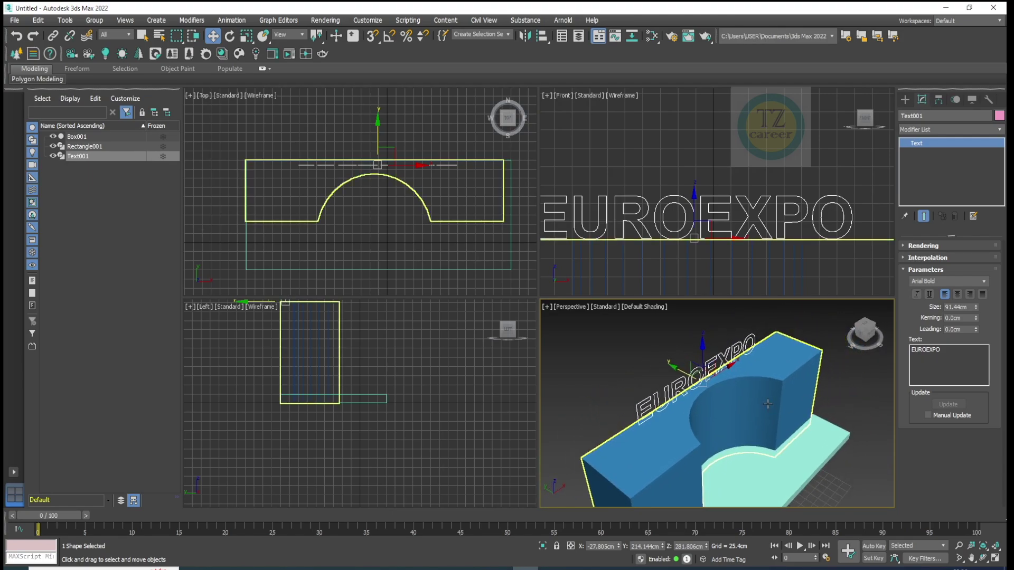
pyautogui.keyDown('alt'); pyautogui.moveTo(748, 400); pyautogui.dragTo(721, 390, button='middle'); pyautogui.keyUp('alt')
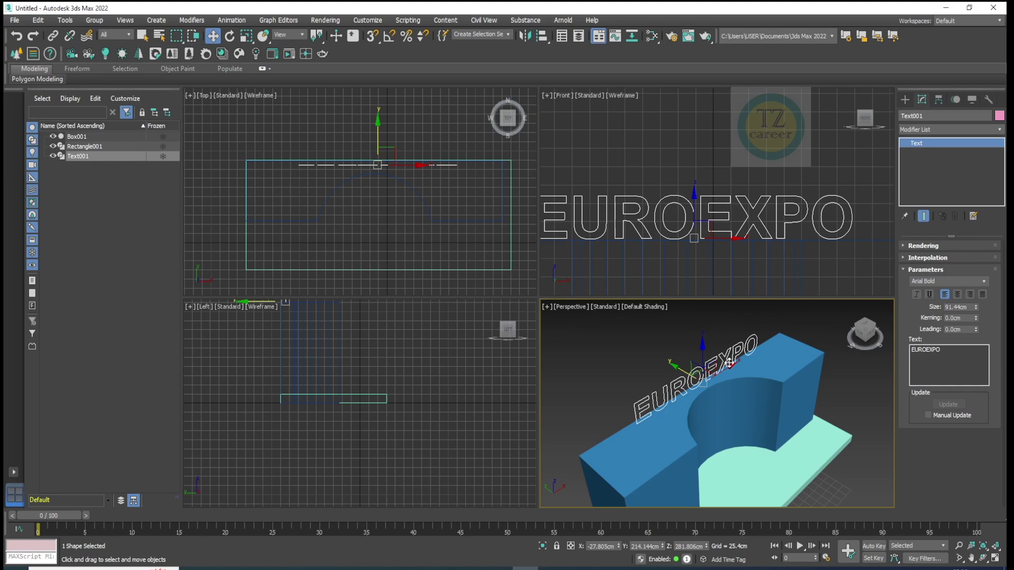
# Step: Apply an Extrude modifier to the EUROEXPO text with a 10.16 cm Amount
pyautogui.click(955, 129)
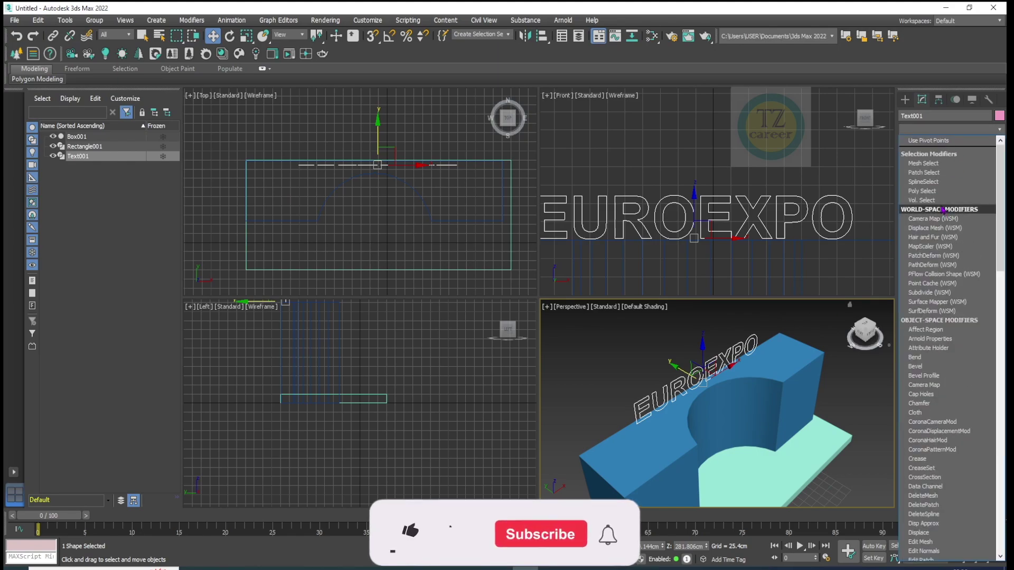
pyautogui.press('e')
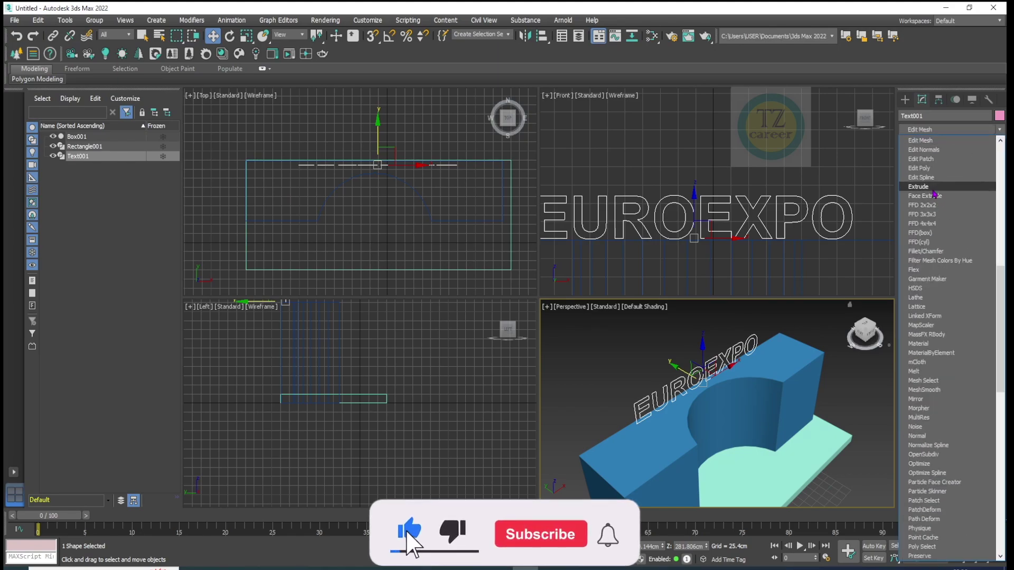
pyautogui.click(933, 189)
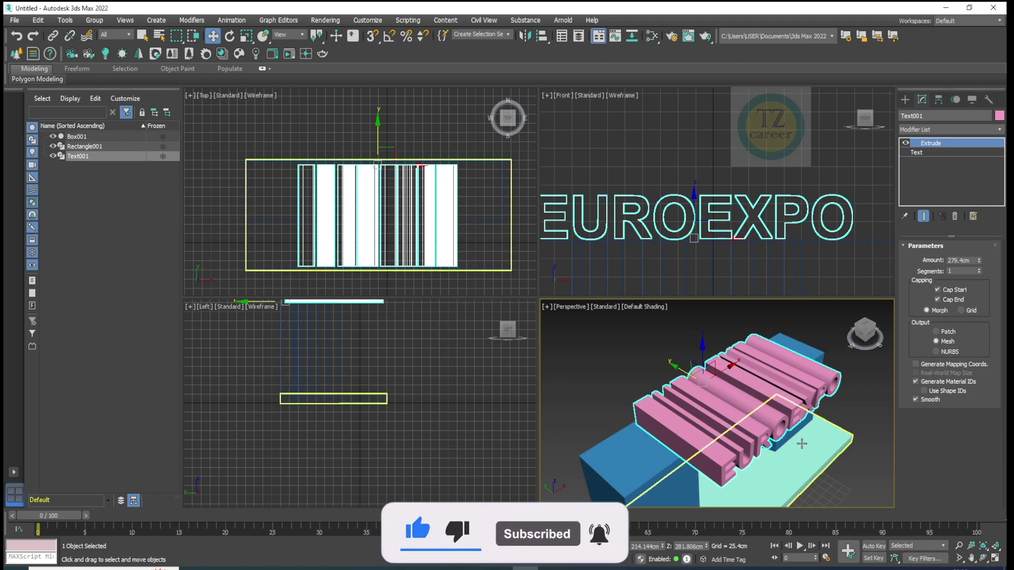
pyautogui.keyDown('alt'); pyautogui.moveTo(801, 444); pyautogui.dragTo(745, 420, button='middle'); pyautogui.keyUp('alt')
pyautogui.moveTo(979, 267); pyautogui.dragTo(993, 378)
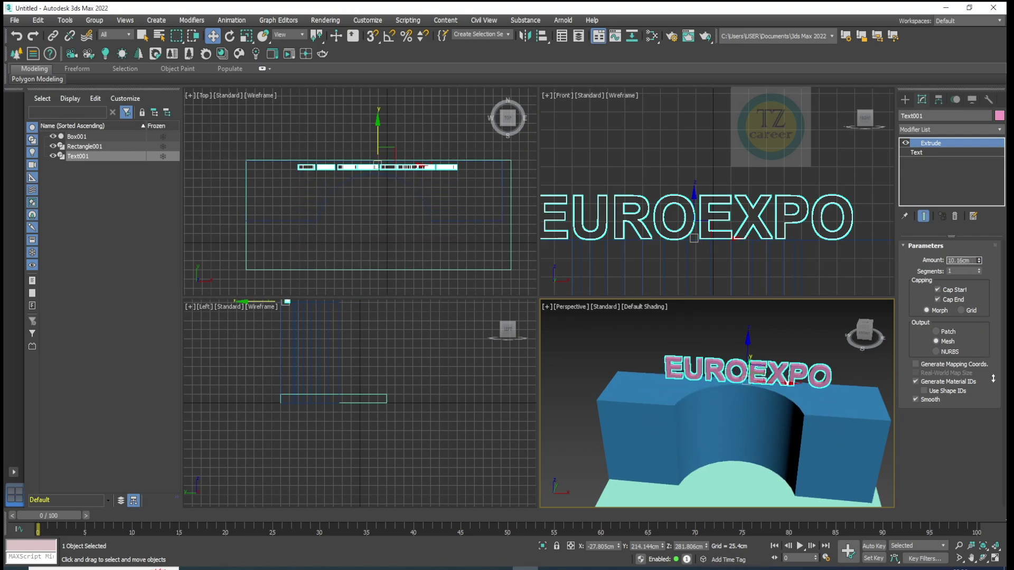
pyautogui.moveTo(727, 464)
pyautogui.keyDown('alt'); pyautogui.mouseDown(button='middle')
pyautogui.moveTo(773, 433)
pyautogui.moveTo(789, 441)
pyautogui.moveTo(734, 444)
pyautogui.moveTo(740, 451)
pyautogui.mouseUp(button='middle'); pyautogui.keyUp('alt')
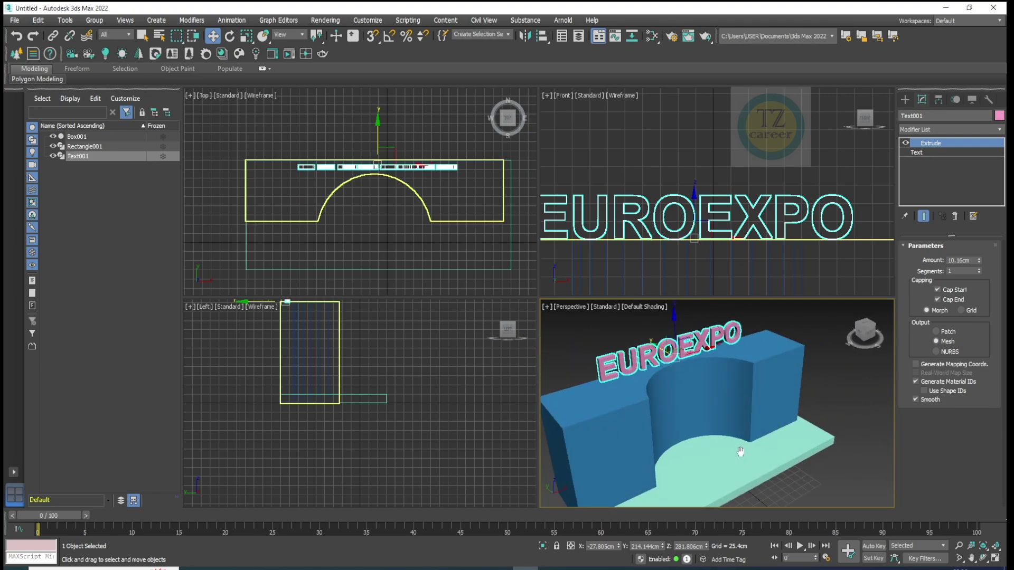
# Step: Select the extruded arch wall and open the Slate Material Editor
pyautogui.click(578, 138)
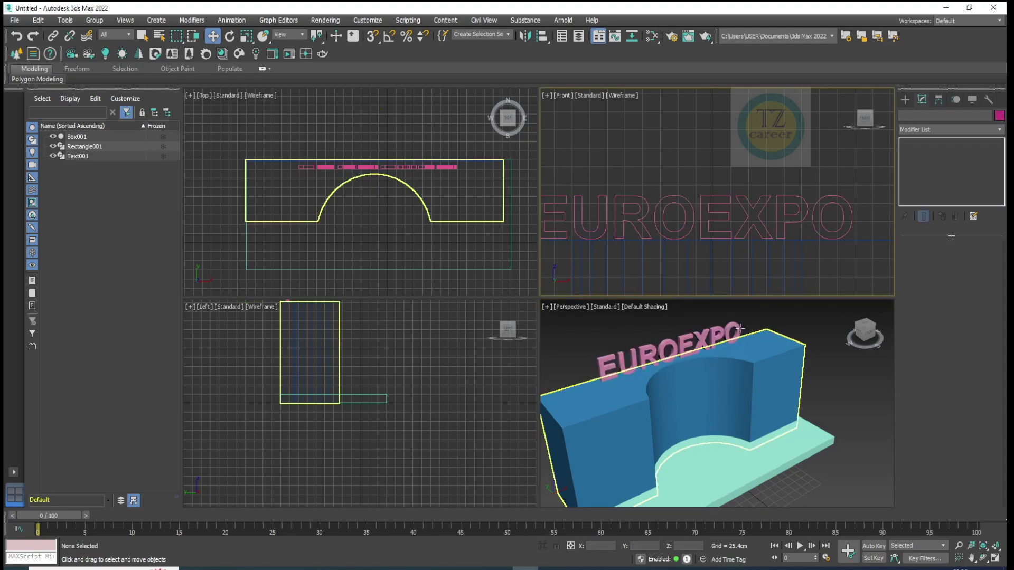
pyautogui.click(752, 368)
pyautogui.press('m')
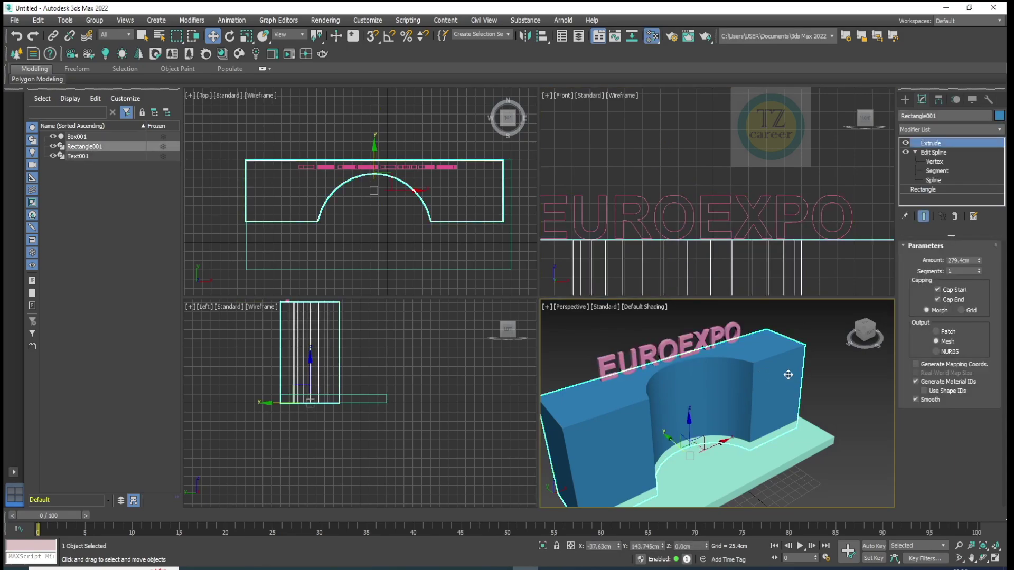
pyautogui.press('m')
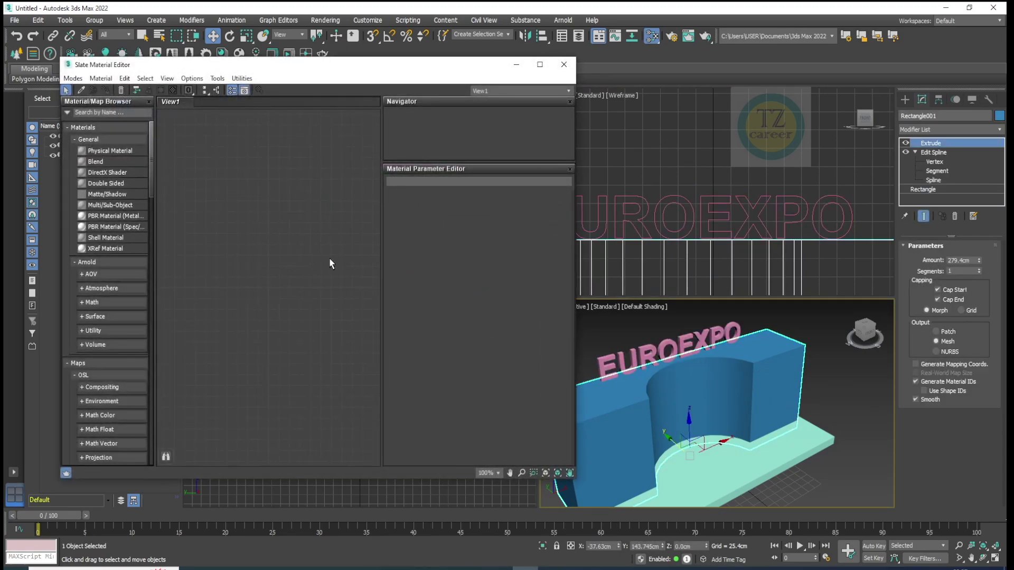
# Step: Add an Arnold Standard Surface material, Material #25, from Materials > Arnold > Surface
pyautogui.rightClick(211, 187)
pyautogui.moveTo(229, 205)
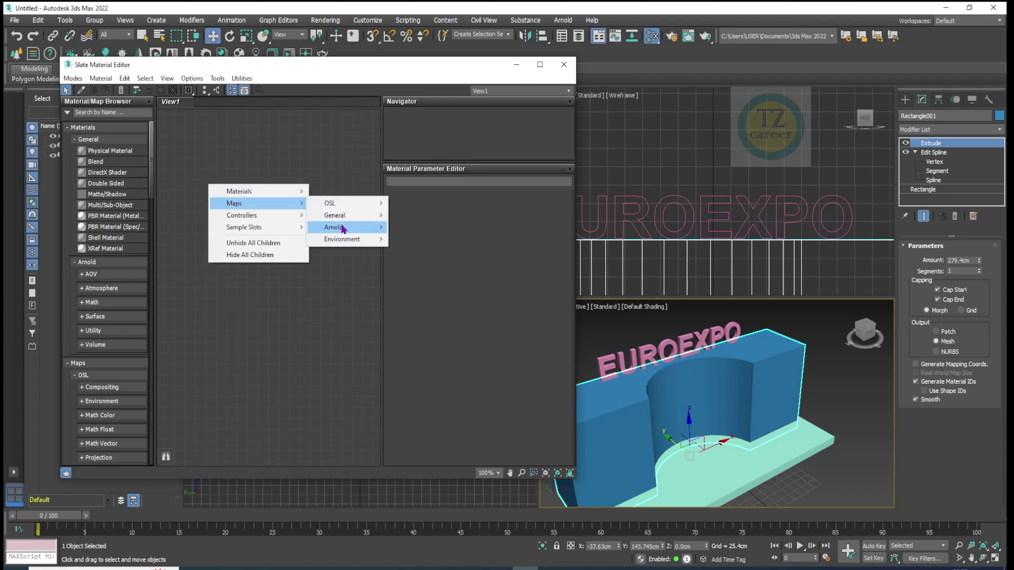
pyautogui.moveTo(343, 229)
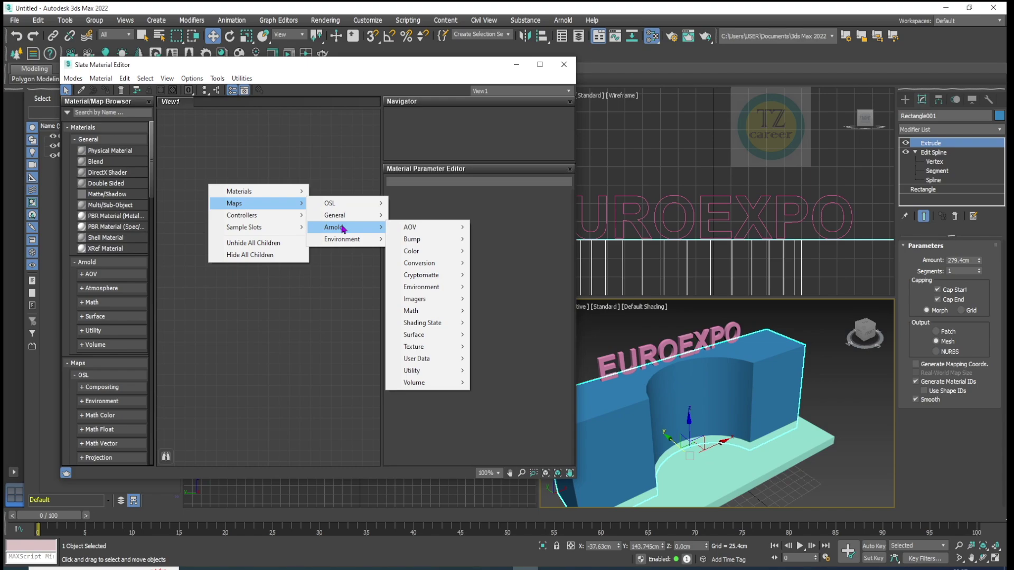
pyautogui.moveTo(435, 340)
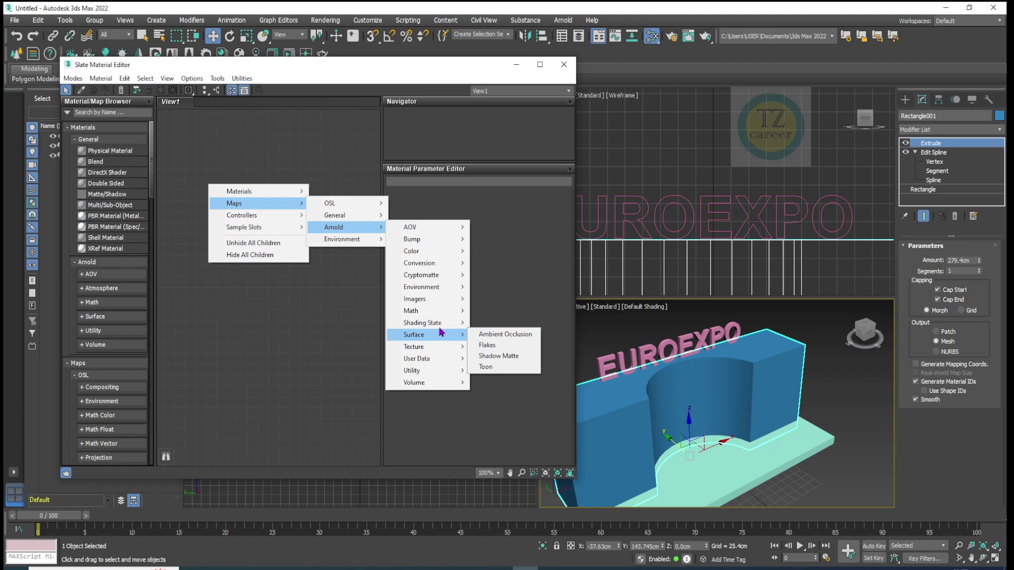
pyautogui.moveTo(260, 197)
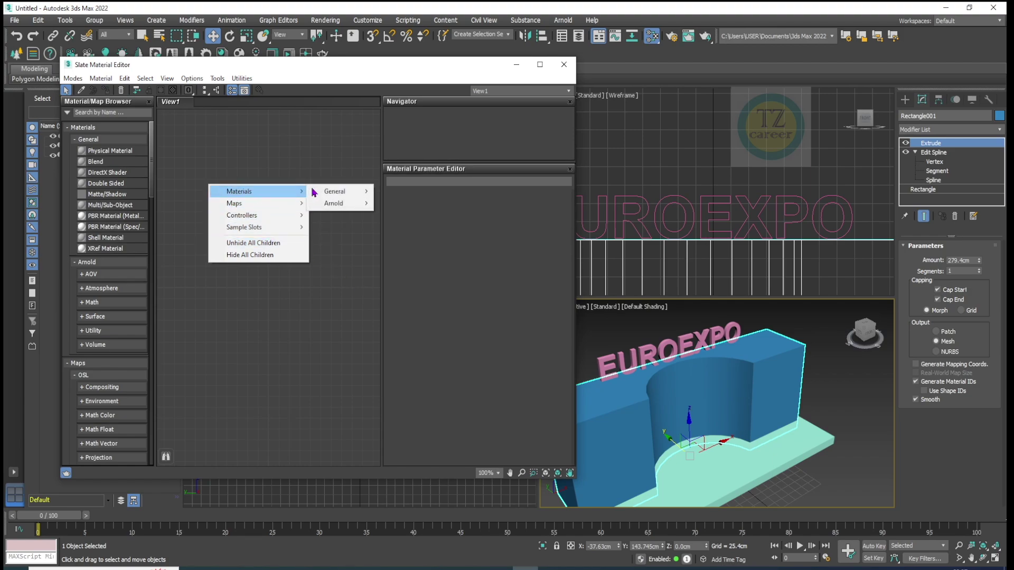
pyautogui.moveTo(324, 205)
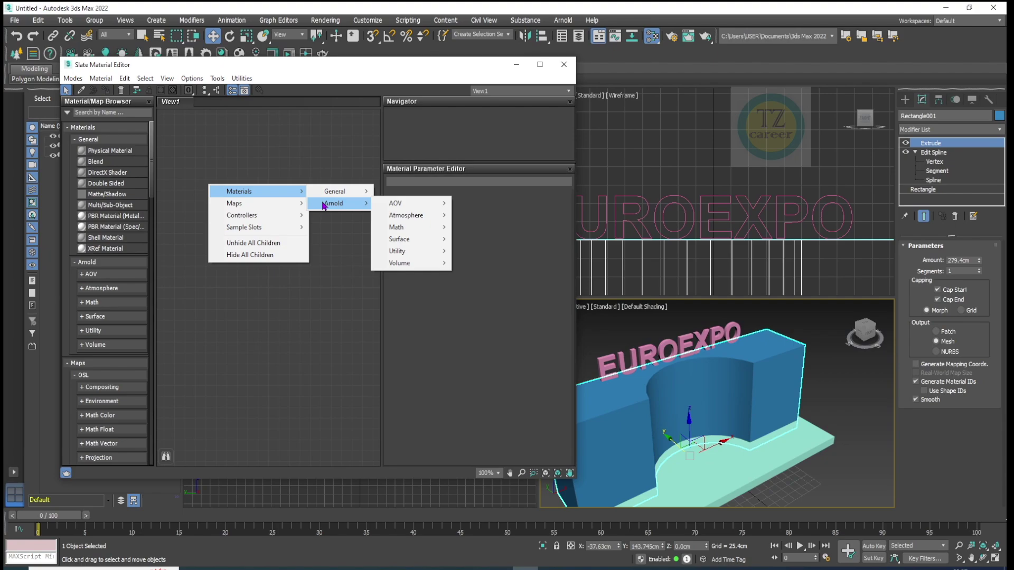
pyautogui.moveTo(411, 243)
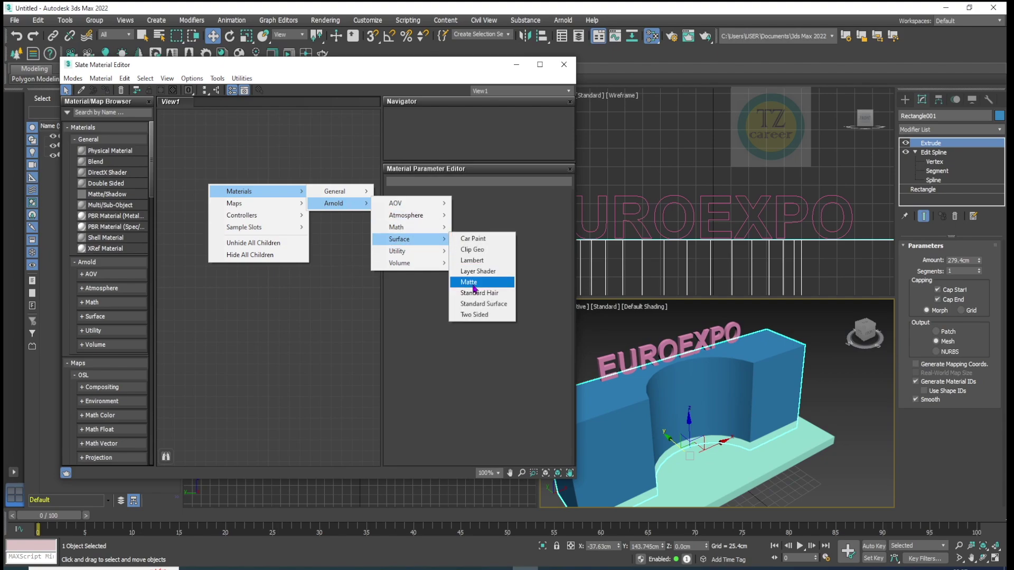
pyautogui.click(496, 306)
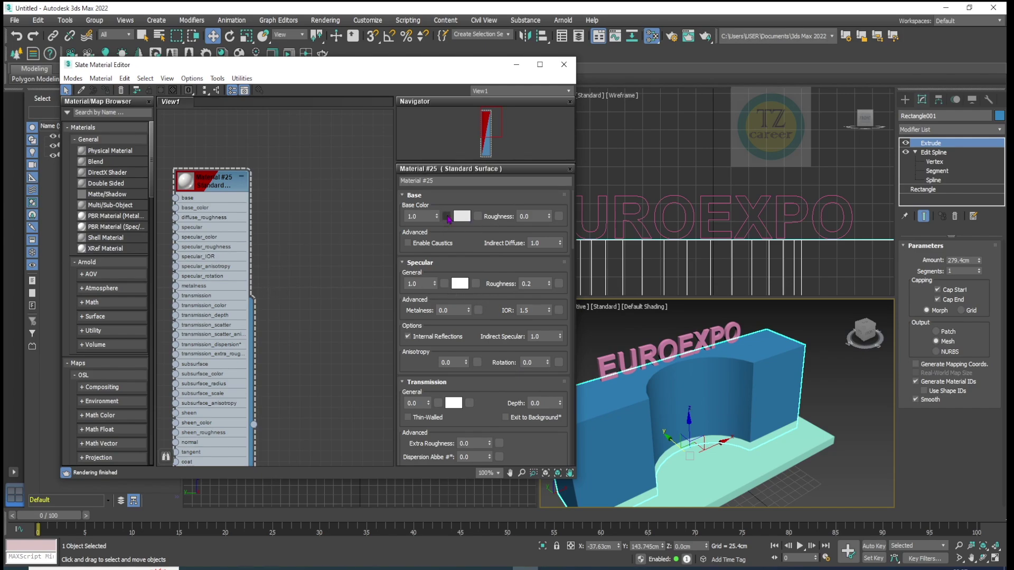
# Step: Load pexels-pixabay-207142 from Downloads as a Bitmap map for Material #25's base colour
pyautogui.click(447, 217)
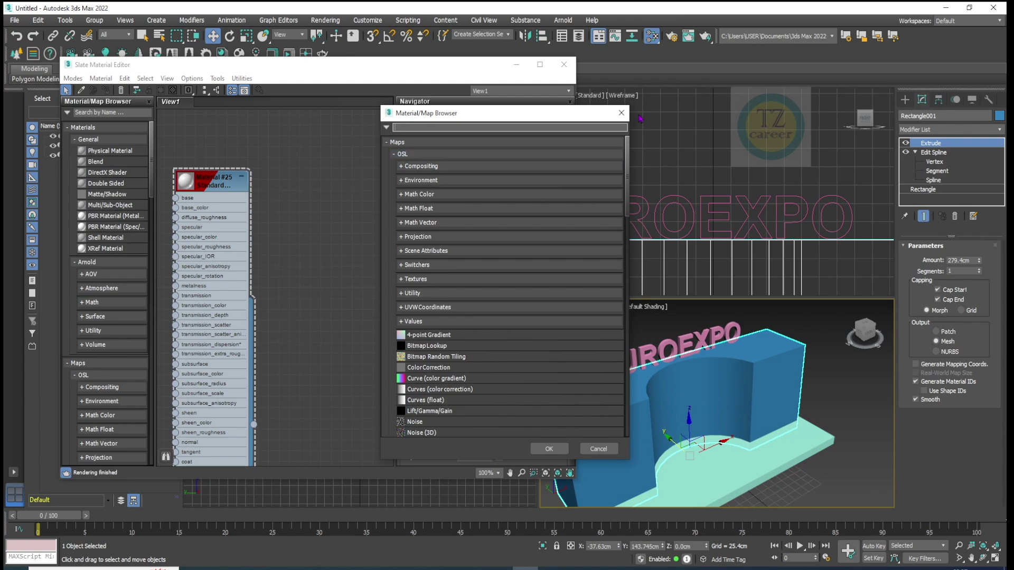
pyautogui.click(622, 113)
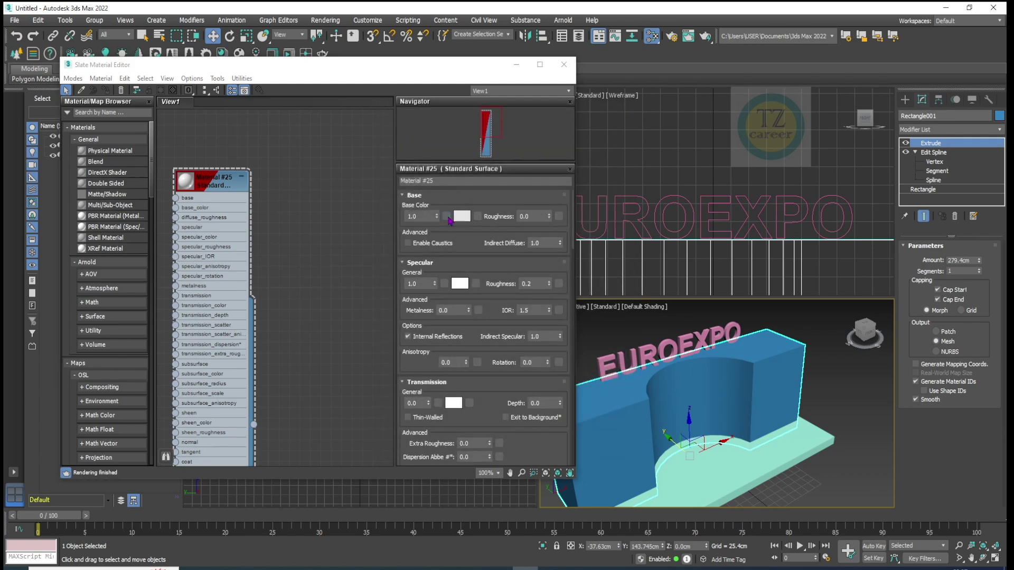
pyautogui.click(446, 217)
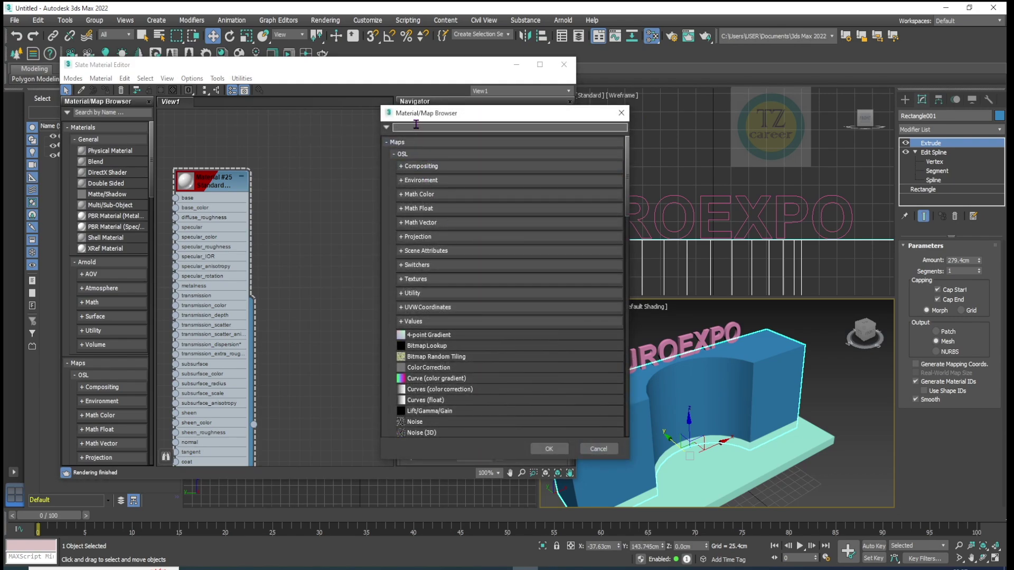
pyautogui.write('BIT')
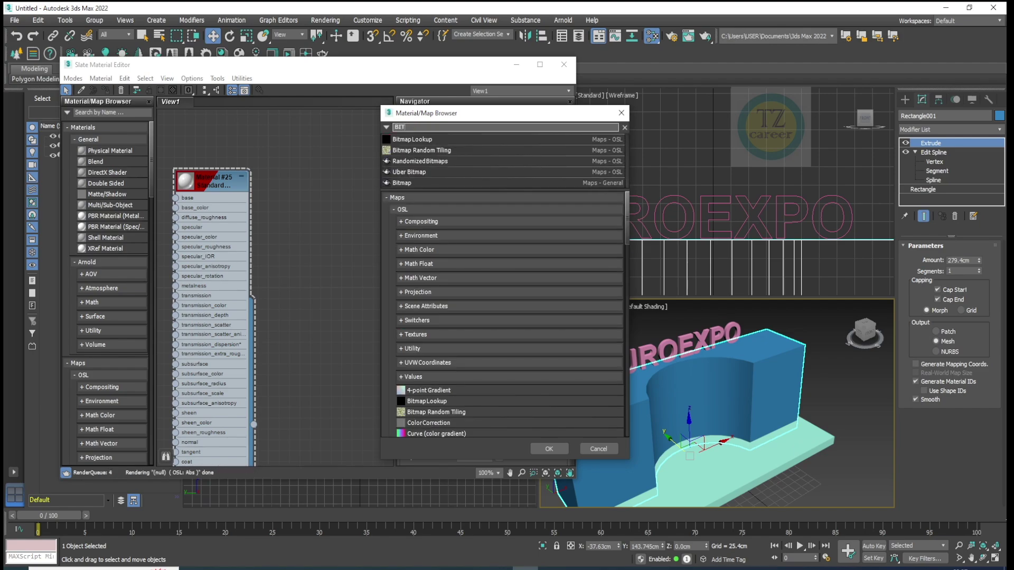
pyautogui.doubleClick(414, 139)
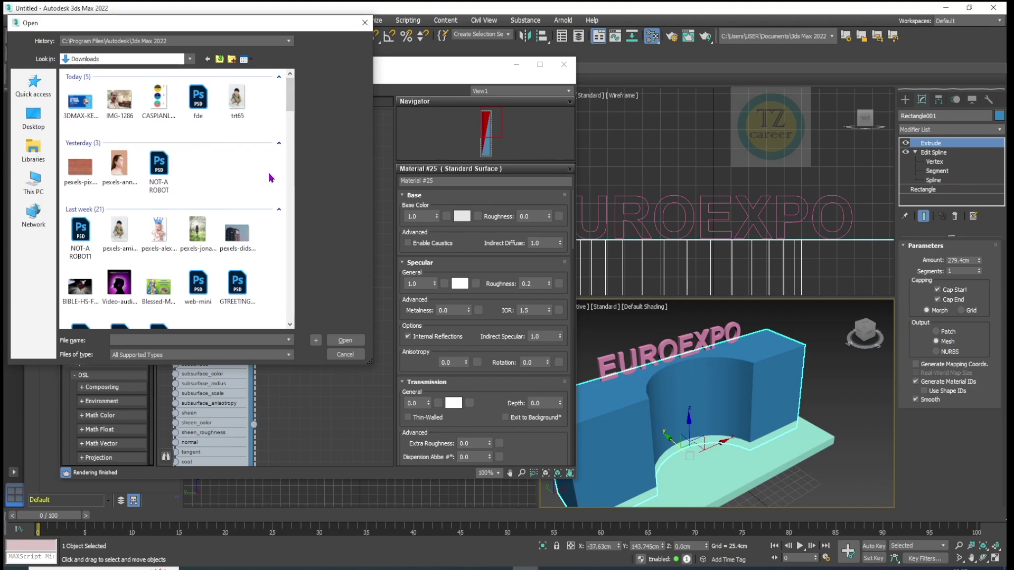
pyautogui.click(80, 167)
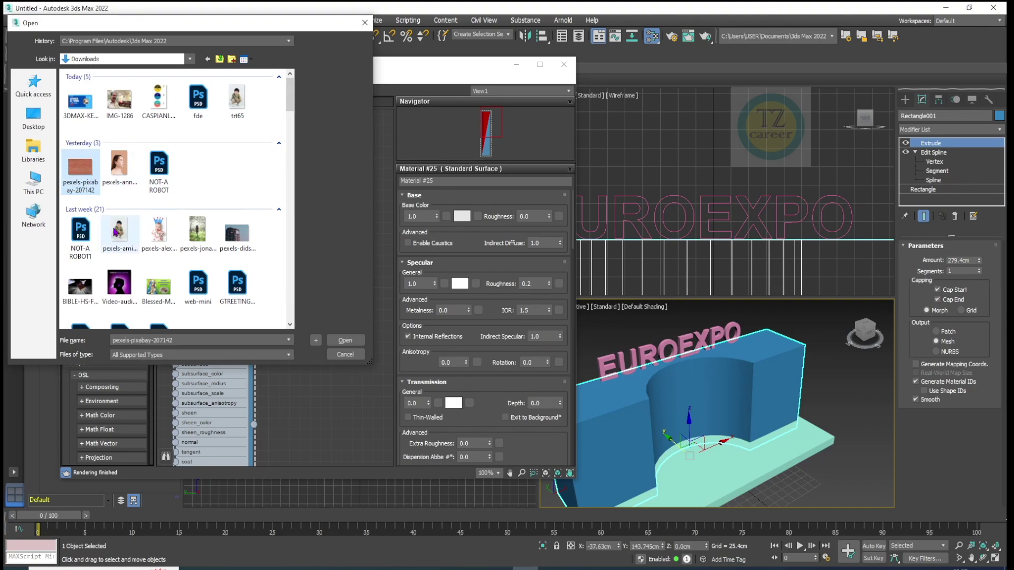
pyautogui.click(344, 340)
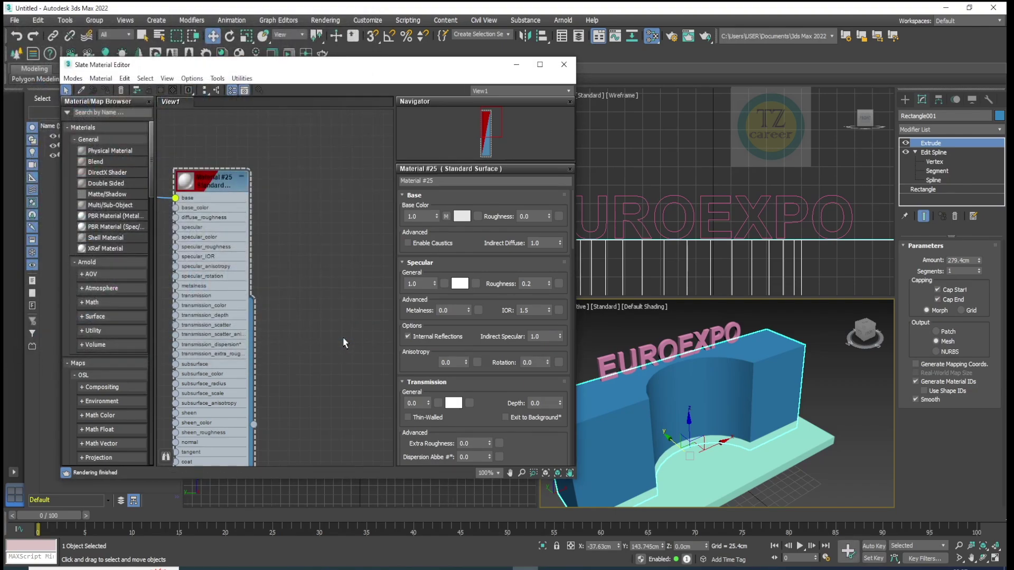
# Step: Wire the brick bitmap into base_color and assign Material #25 to the arched wall
pyautogui.click(191, 186)
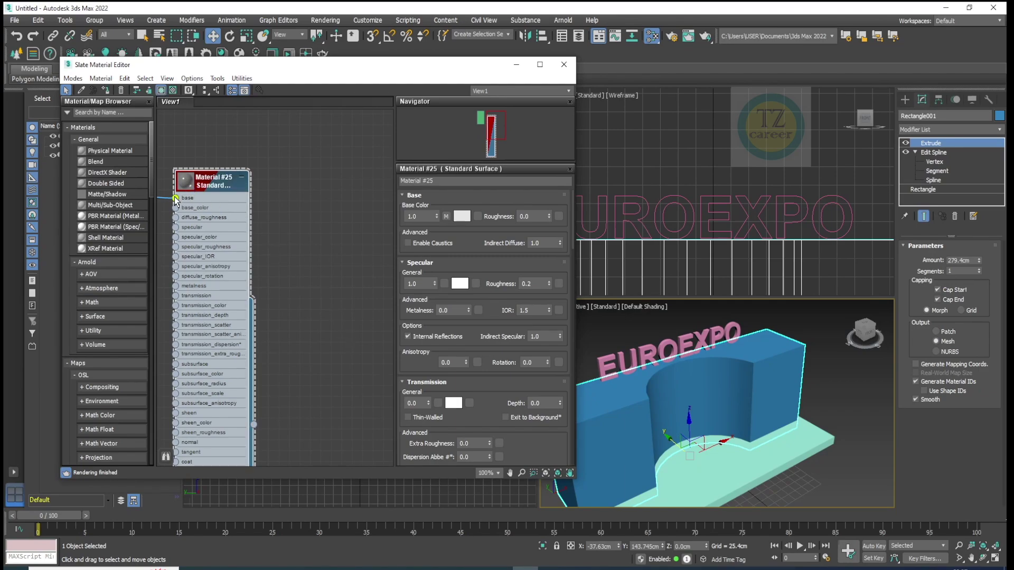
pyautogui.moveTo(176, 203); pyautogui.dragTo(176, 208)
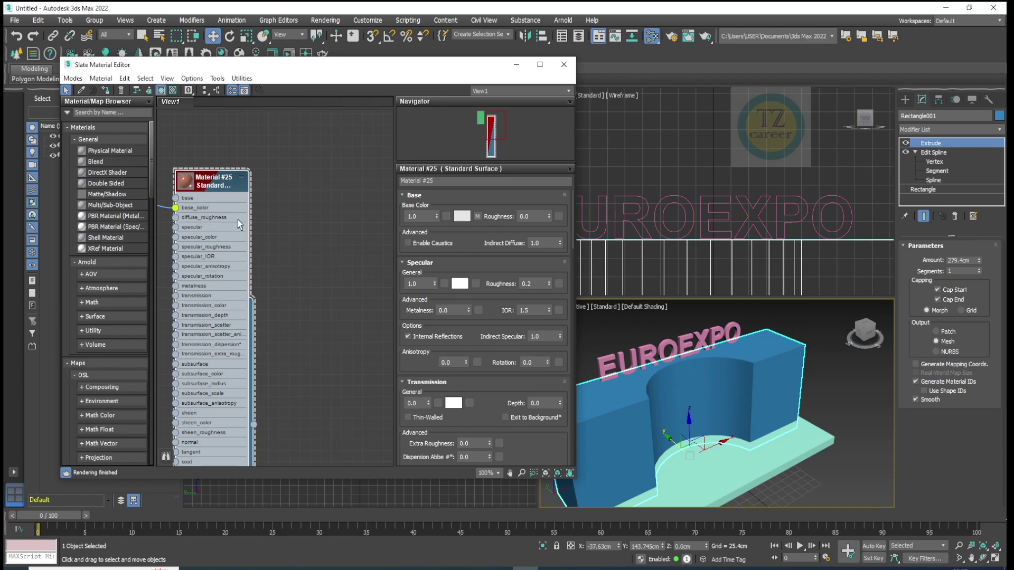
pyautogui.rightClick(191, 181)
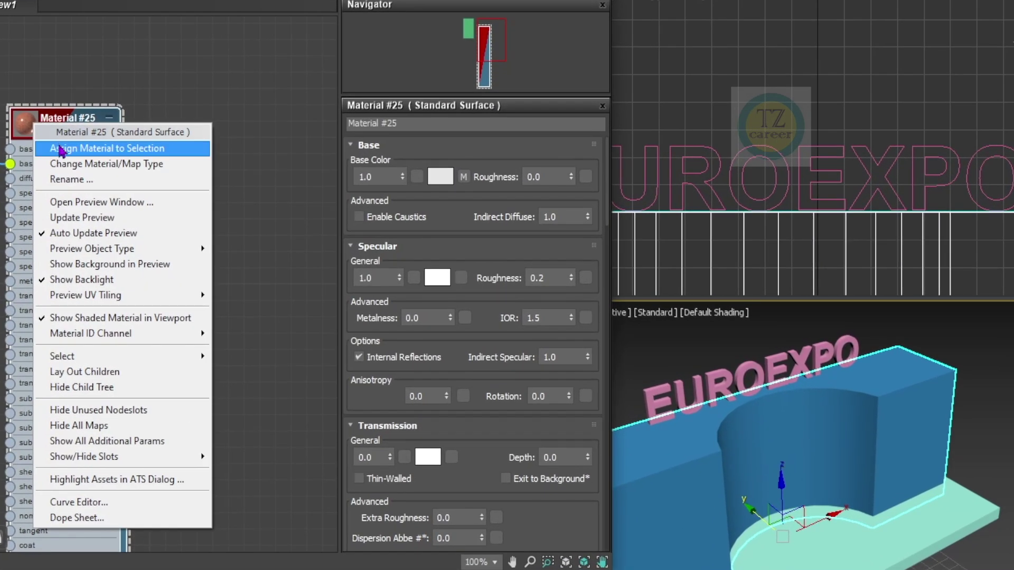
pyautogui.click(61, 150)
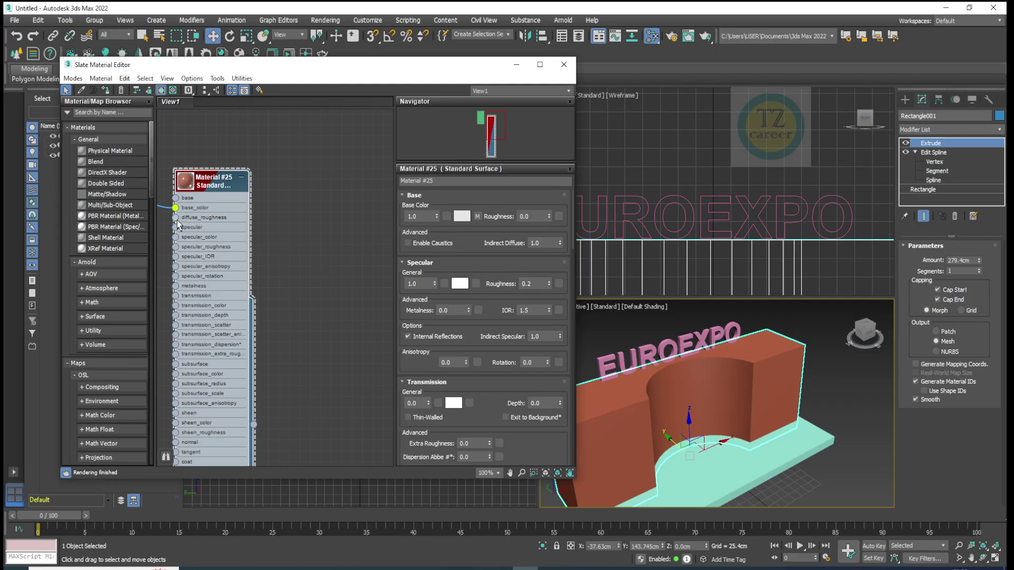
pyautogui.scroll(4, 182, 189)
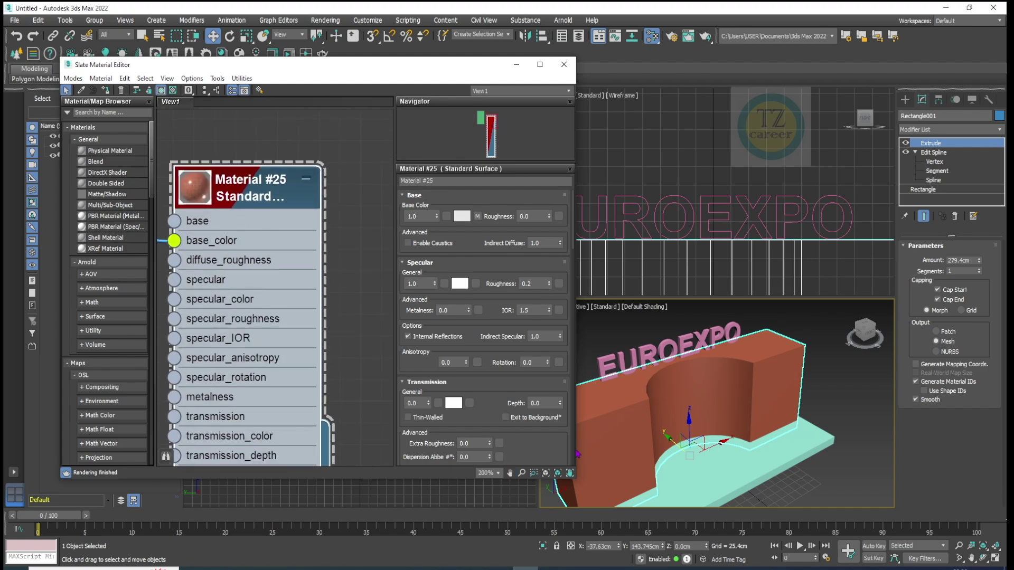
pyautogui.scroll(-4, 205, 189)
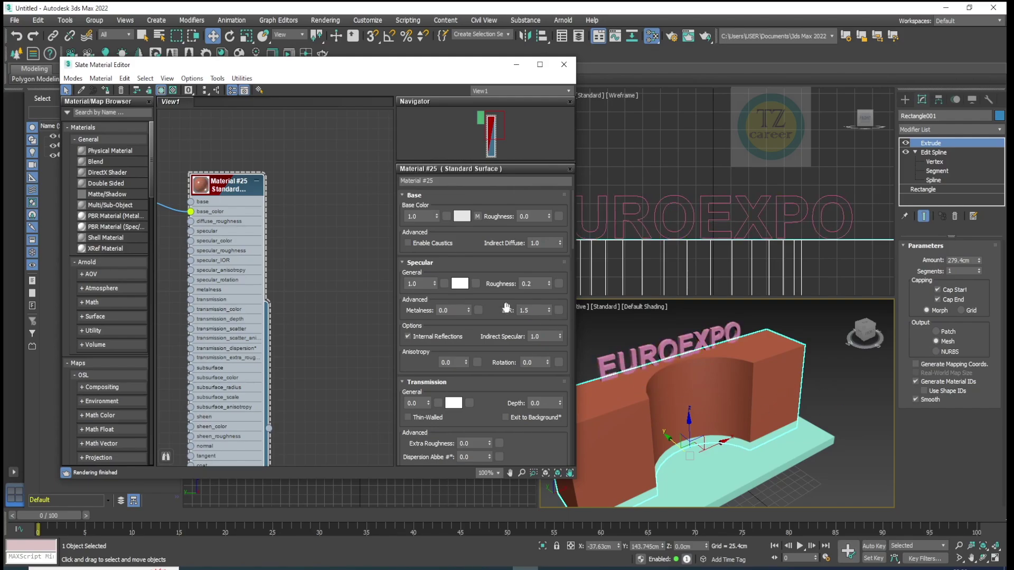
# Step: Set Material #25's specular weight to 0.1 and do a test render of the perspective view
pyautogui.doubleClick(419, 287)
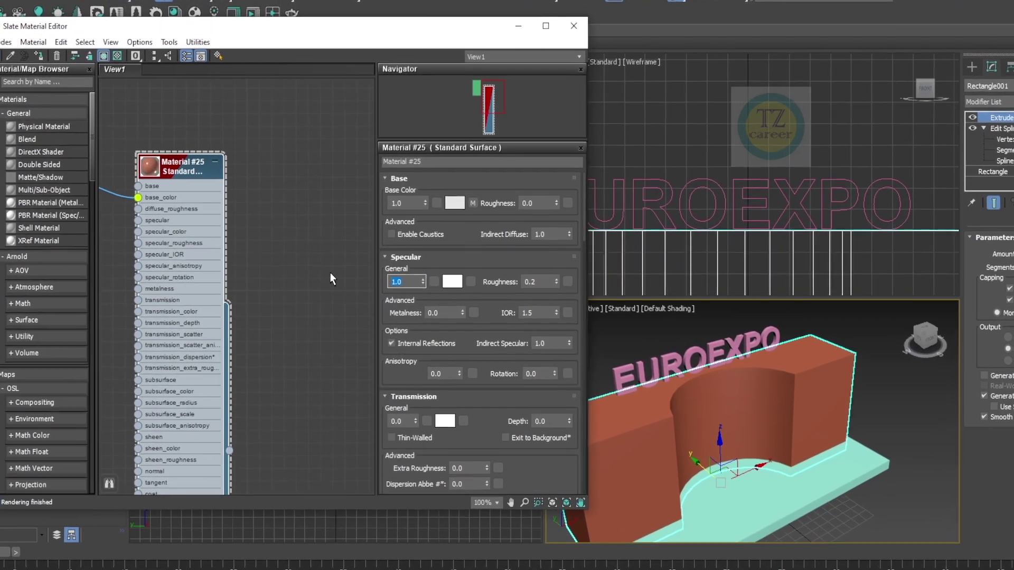
pyautogui.write('0.1')
pyautogui.press('Return')
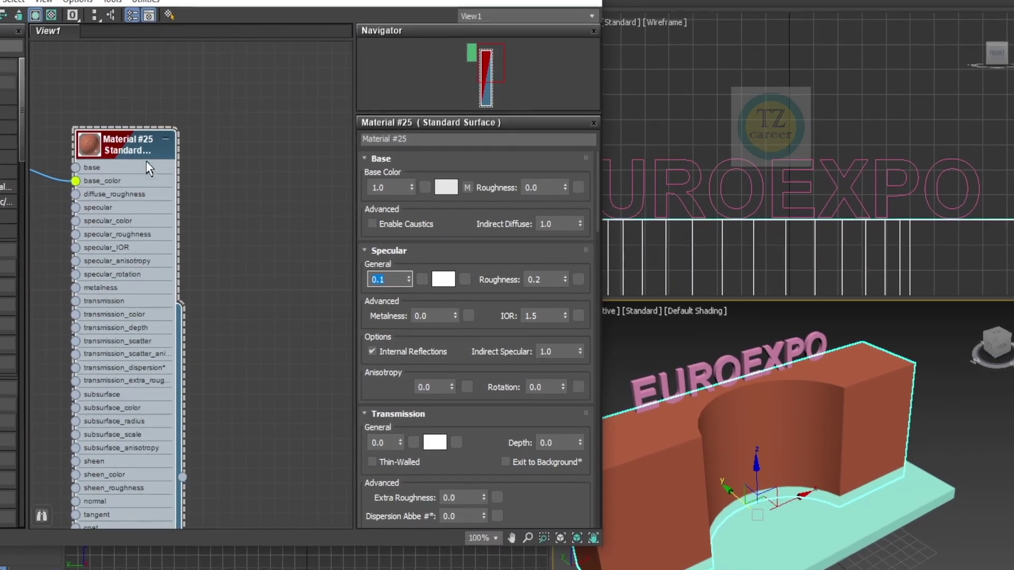
pyautogui.click(236, 194)
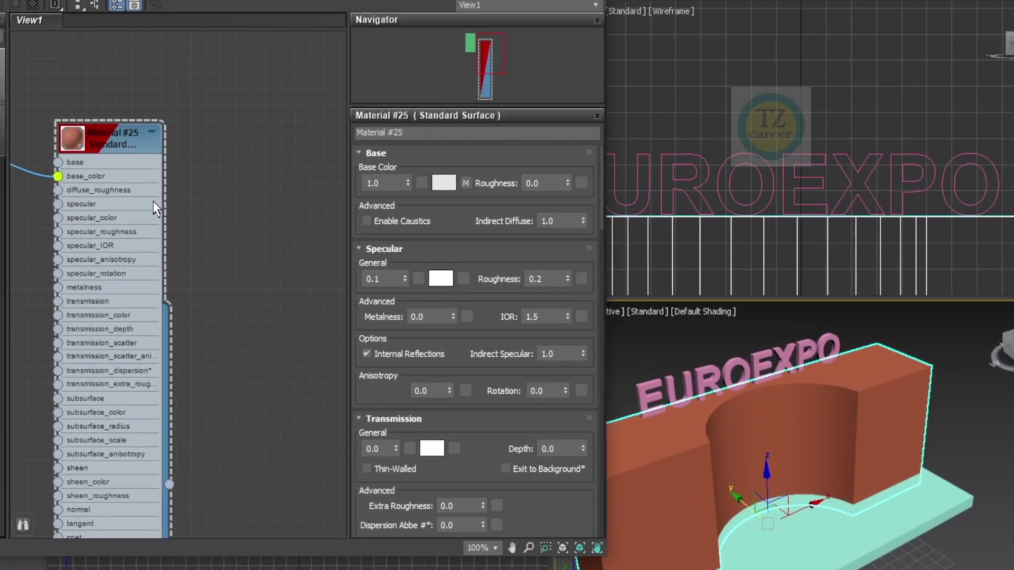
pyautogui.click(96, 152)
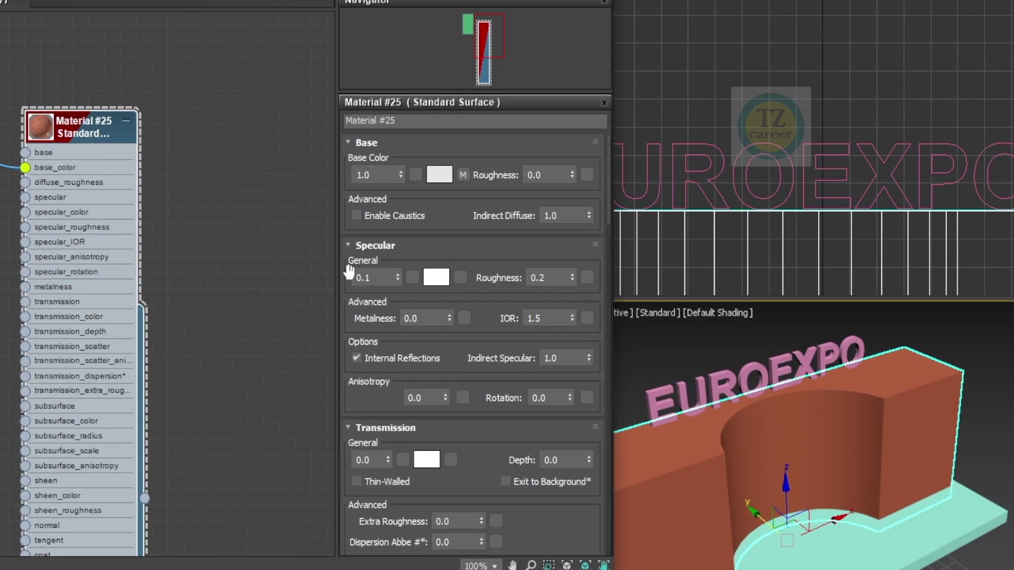
pyautogui.click(1009, 490)
pyautogui.moveTo(990, 455); pyautogui.dragTo(998, 469, button='middle')
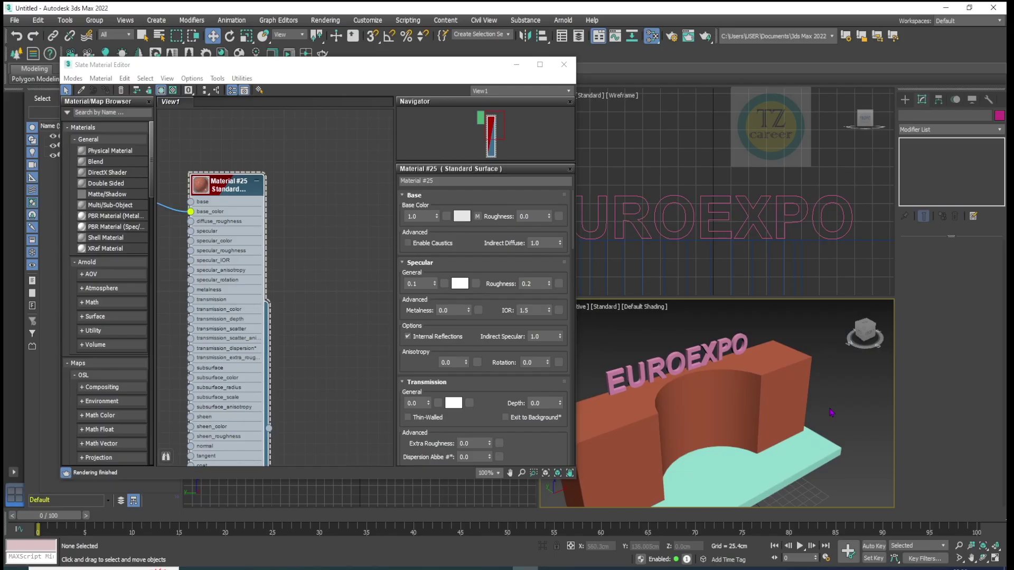
pyautogui.hotkey('shift', 'q')
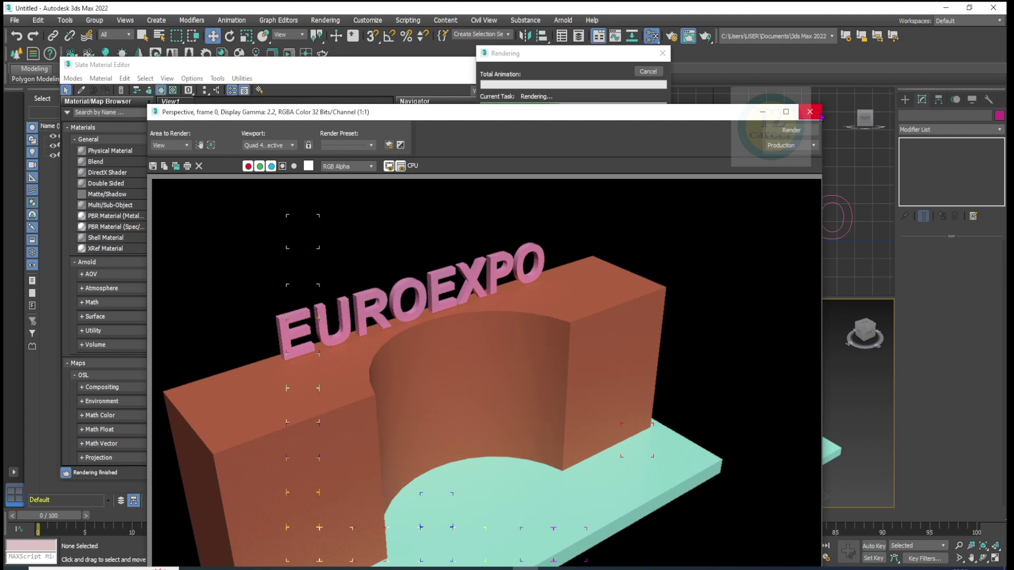
pyautogui.click(813, 116)
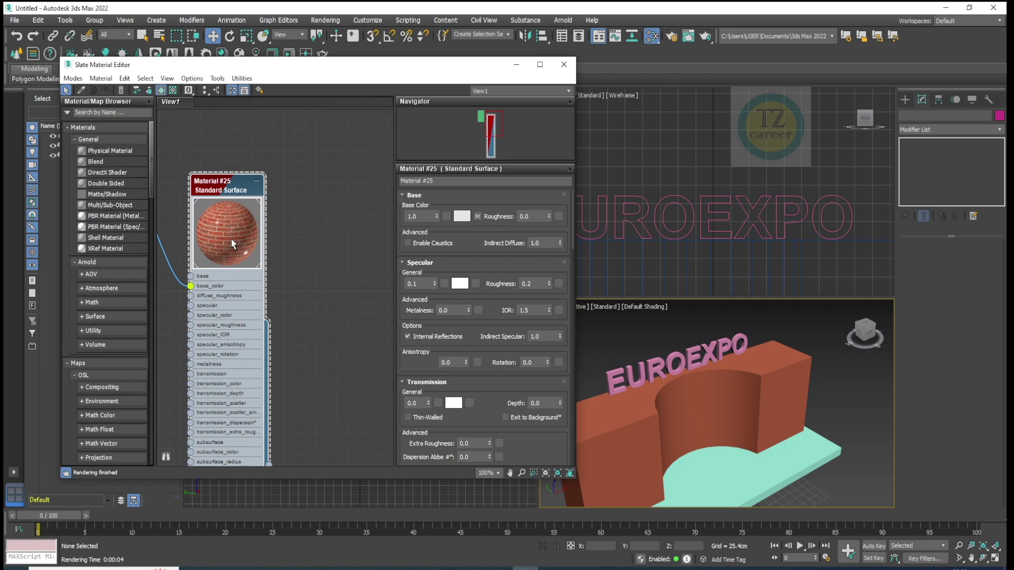
# Step: Assign the brick Material #25 to the arch wall and render the scene
pyautogui.click(614, 427)
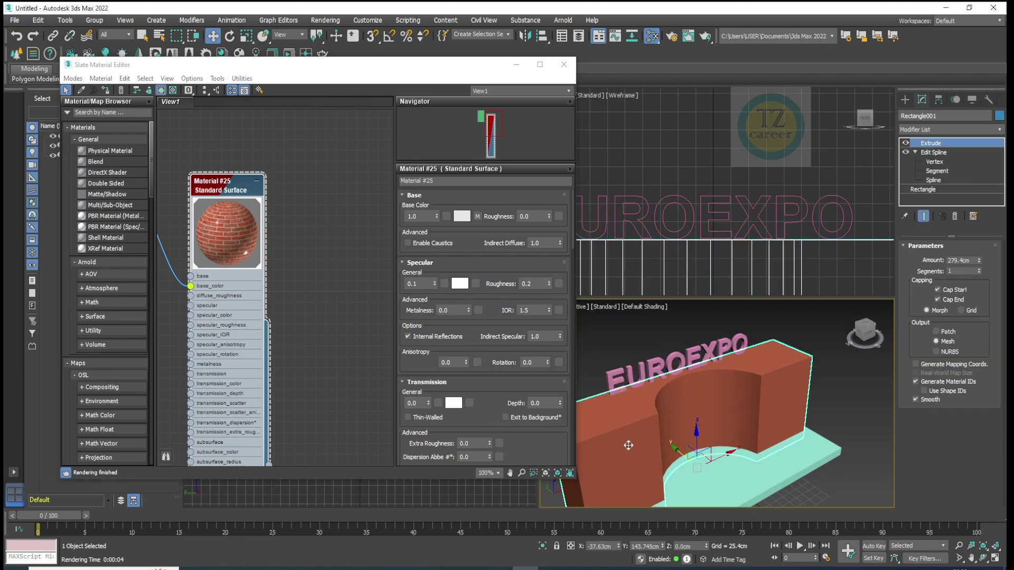
pyautogui.rightClick(219, 235)
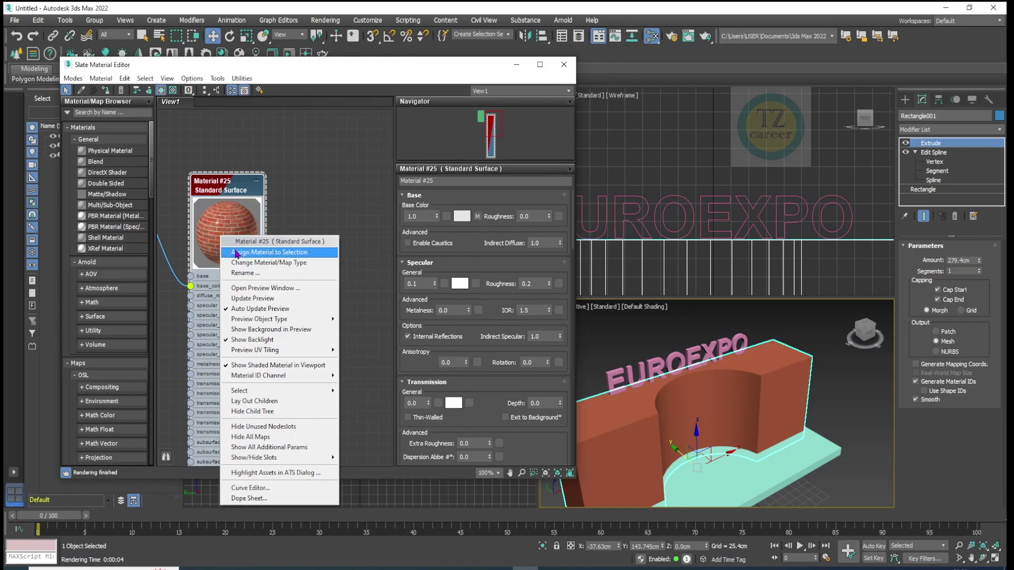
pyautogui.click(236, 253)
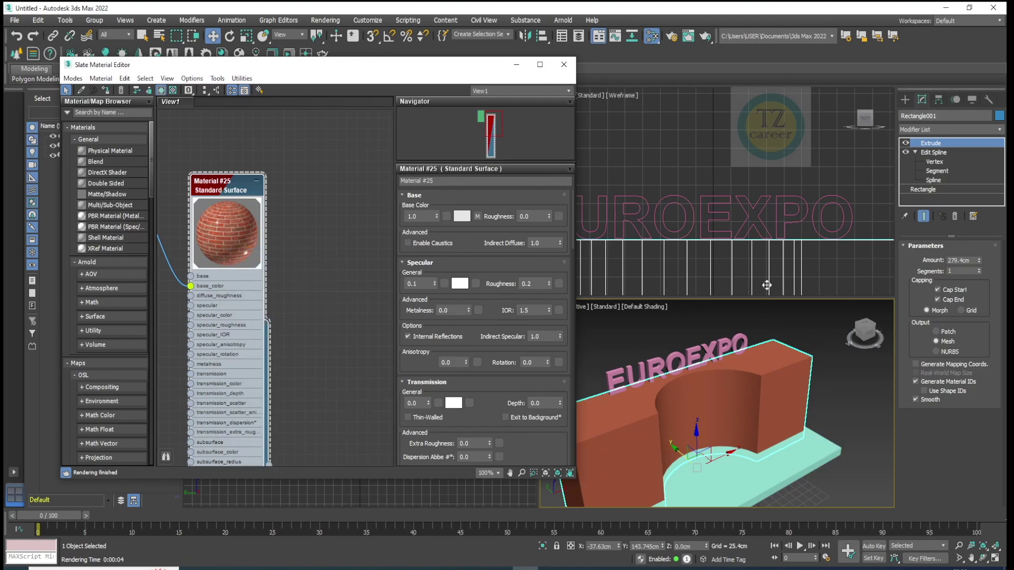
pyautogui.hotkey('shift', 'q')
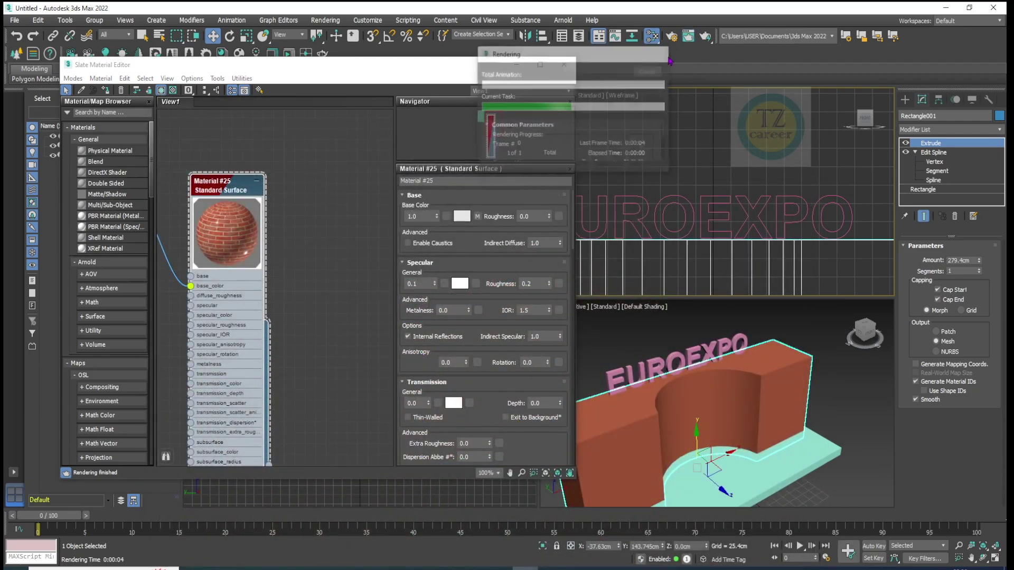
# Step: Add a UVW Map modifier to the arch wall and set its mapping to Box
pyautogui.click(922, 130)
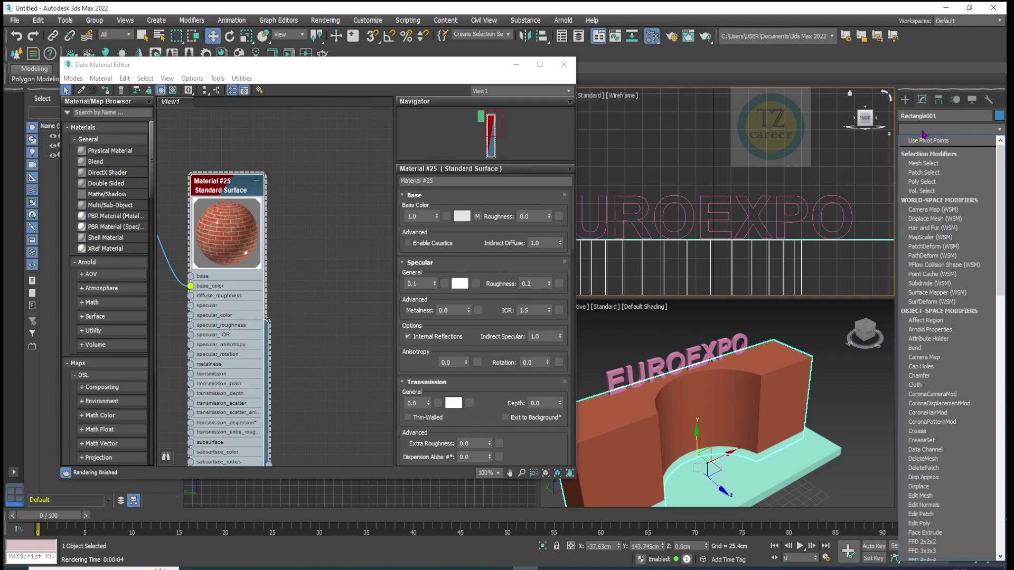
pyautogui.write('u')
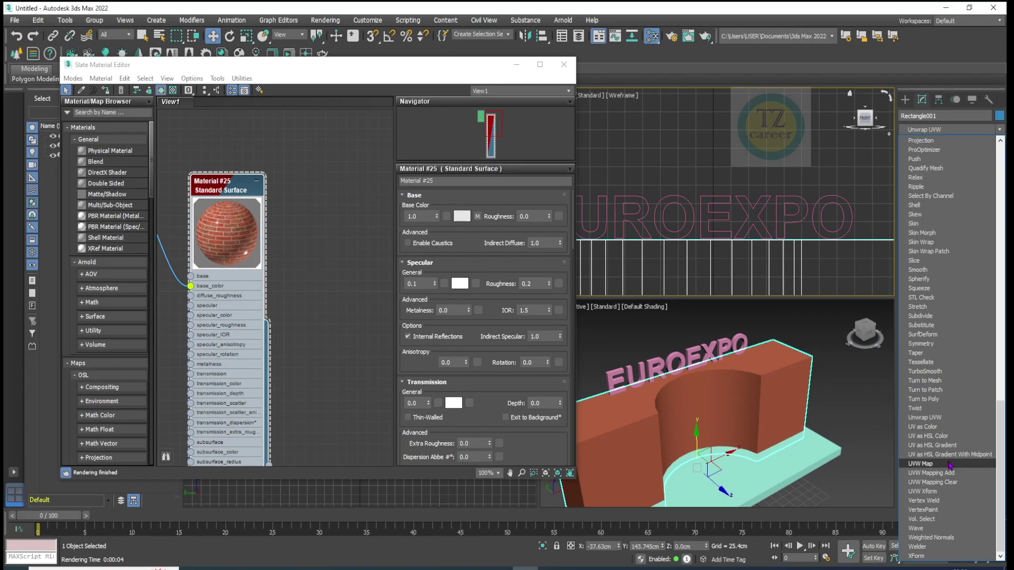
pyautogui.click(929, 463)
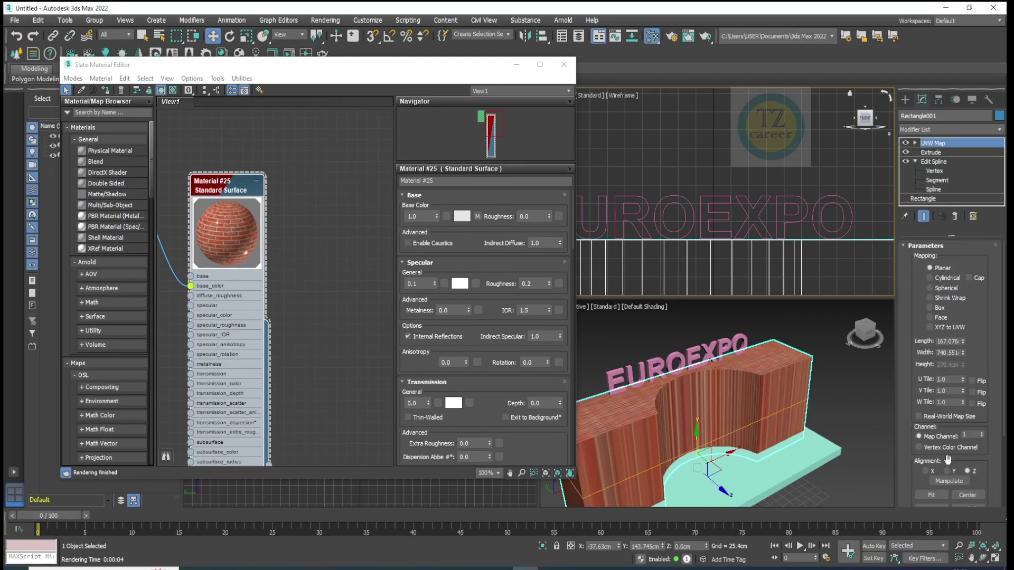
pyautogui.click(929, 288)
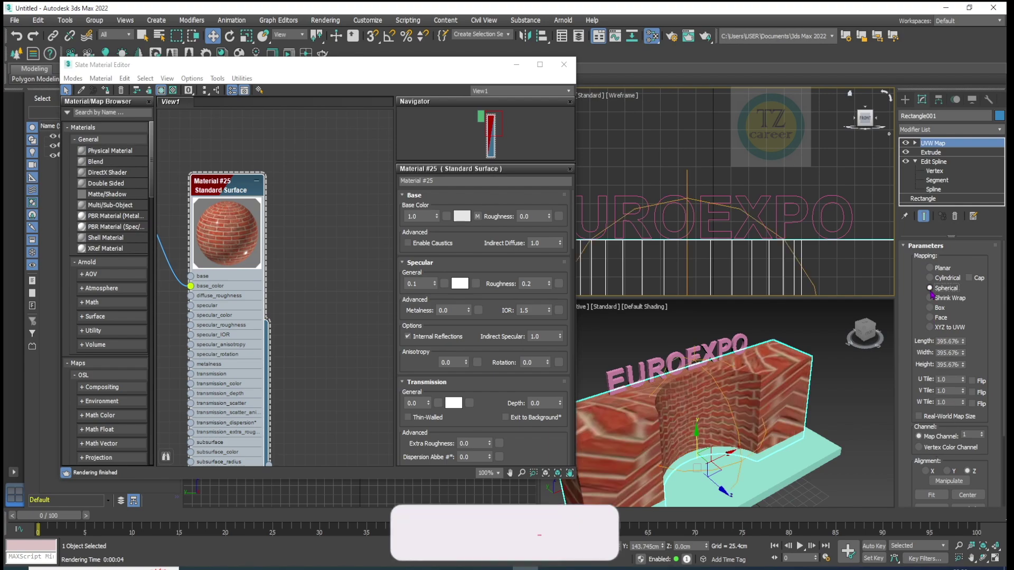
pyautogui.click(930, 308)
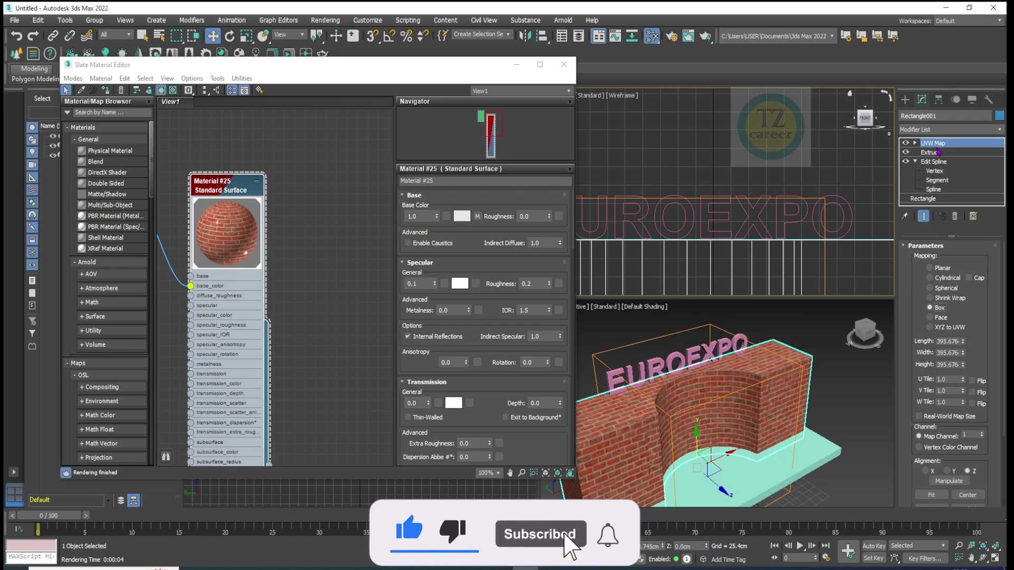
pyautogui.keyDown('alt'); pyautogui.moveTo(758, 424); pyautogui.dragTo(703, 369, button='middle'); pyautogui.keyUp('alt')
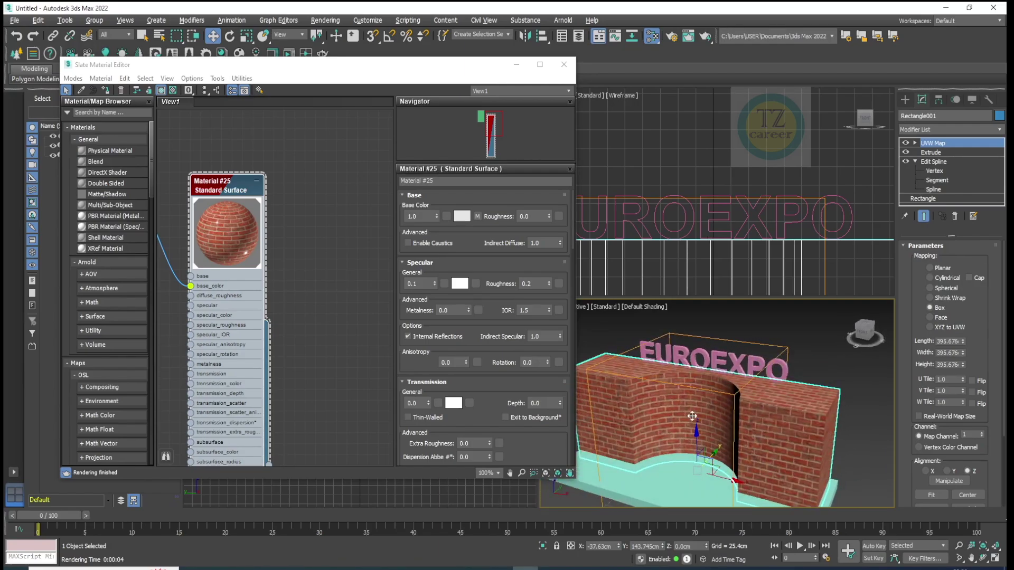
pyautogui.click(703, 366)
# Step: Duplicate the brick material as Material #26 and unlink the brick map from its base colour
pyautogui.click(703, 366)
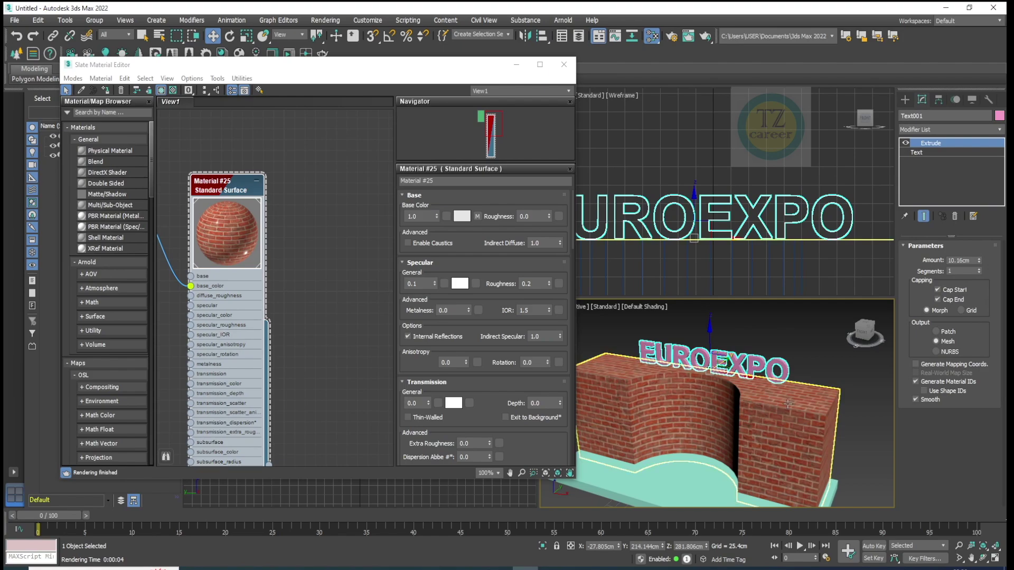
pyautogui.click(316, 238)
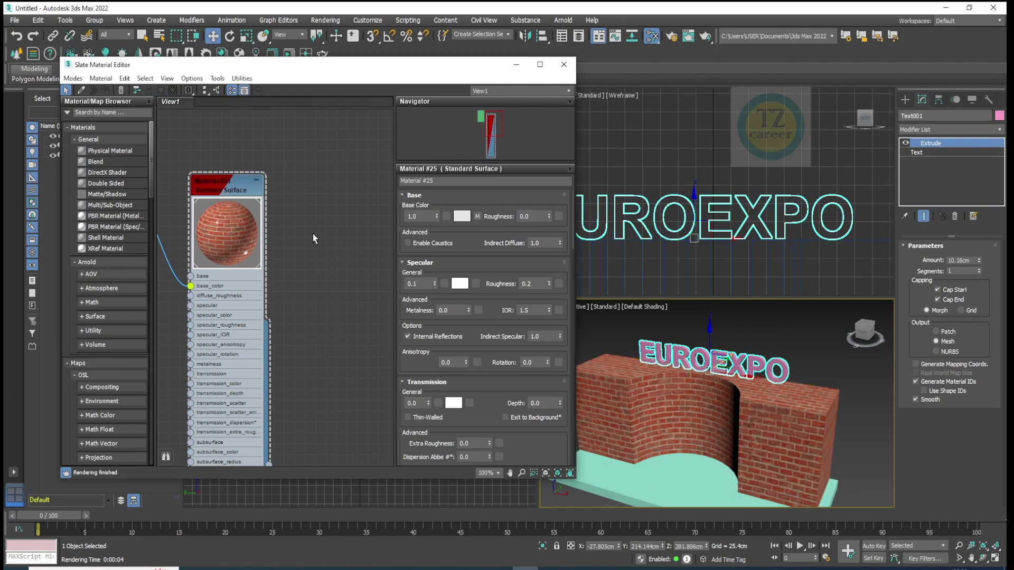
pyautogui.rightClick(286, 199)
pyautogui.click(234, 236)
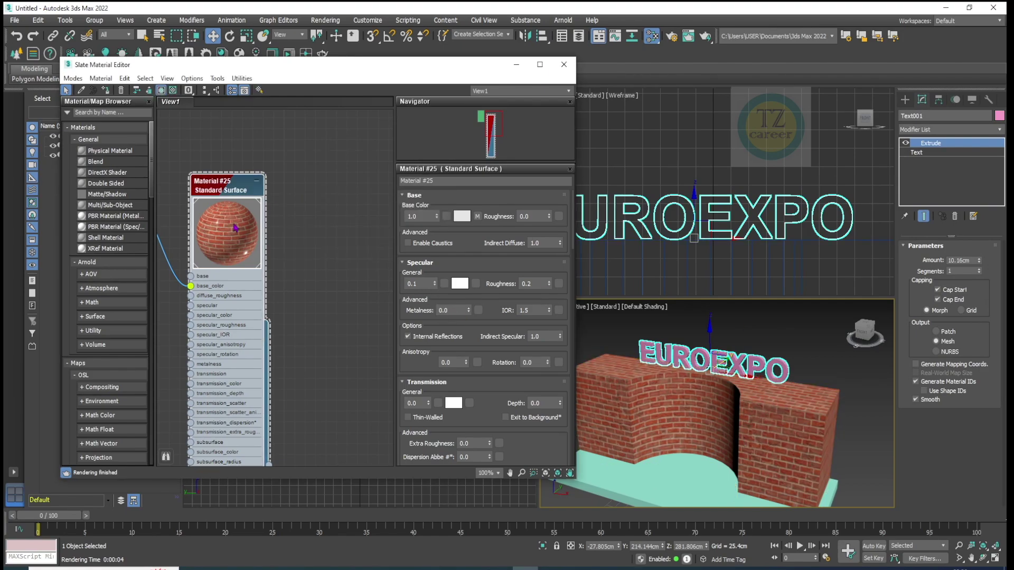
pyautogui.press('alt')
pyautogui.keyDown('shift'); pyautogui.moveTo(225, 242); pyautogui.dragTo(325, 236); pyautogui.keyUp('shift')
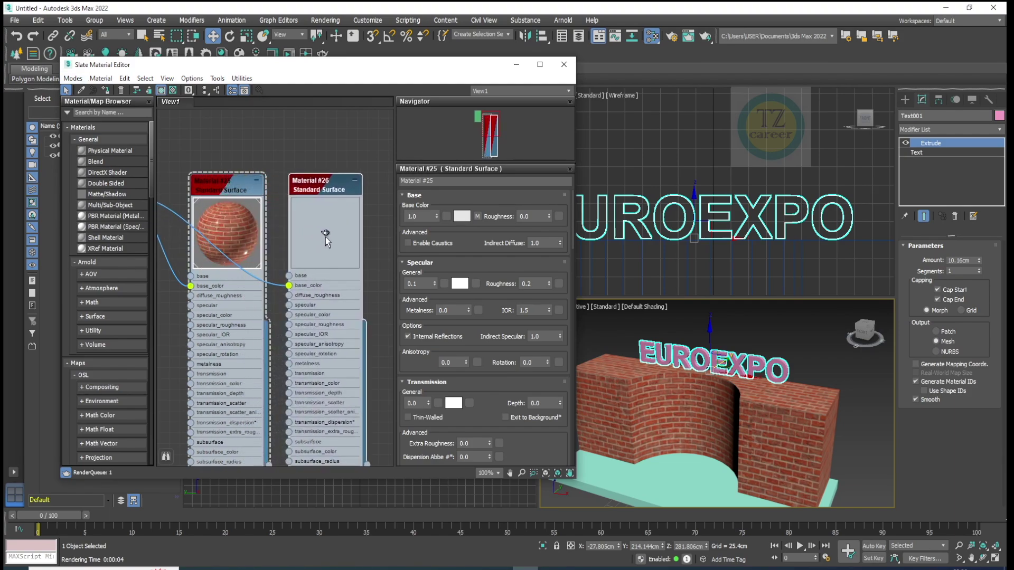
pyautogui.click(325, 237)
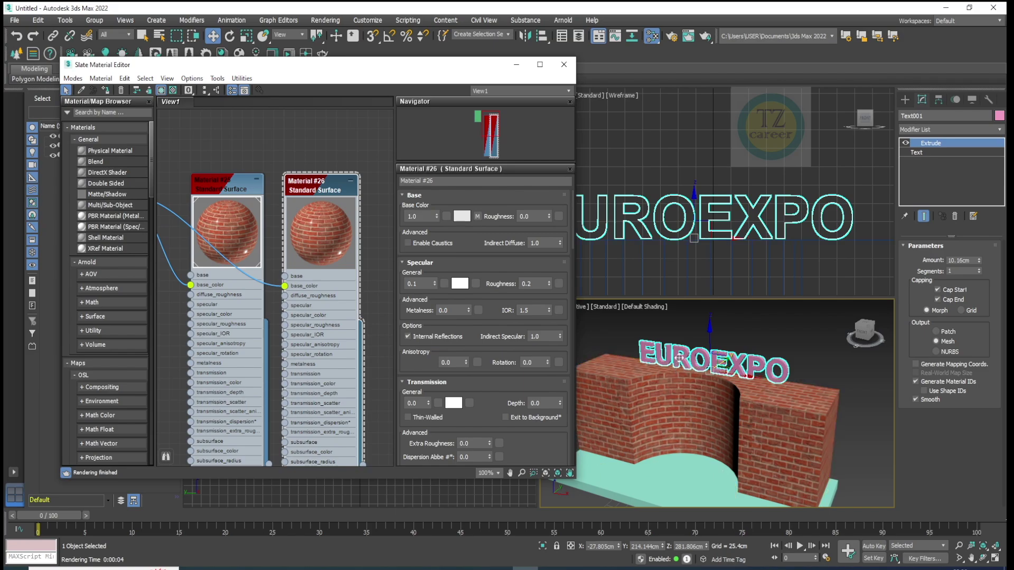
pyautogui.moveTo(285, 286); pyautogui.dragTo(275, 280)
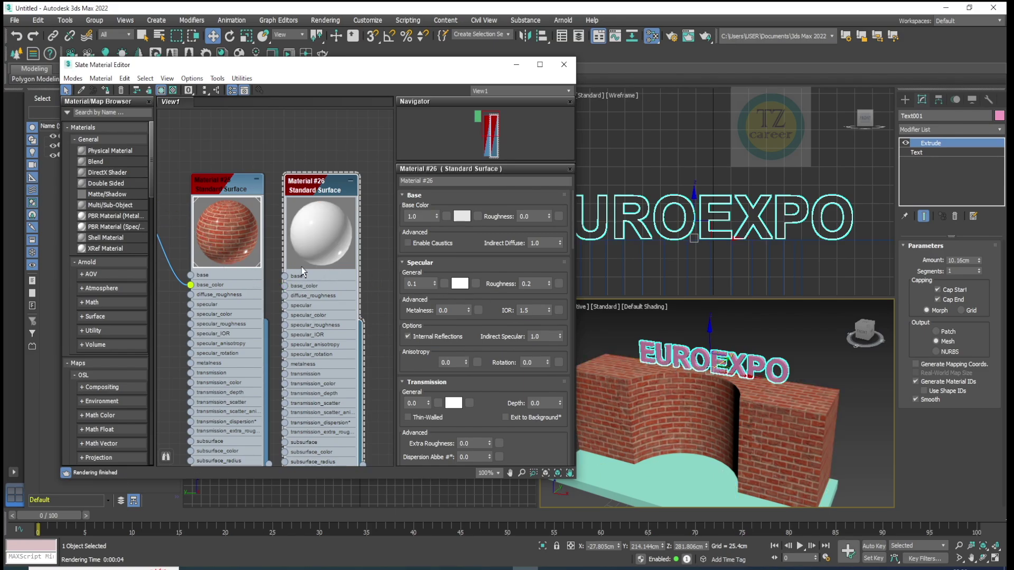
# Step: Assign the plain white Material #26 to the EUROEXPO text
pyautogui.rightClick(311, 235)
pyautogui.rightClick(312, 227)
pyautogui.rightClick(312, 227)
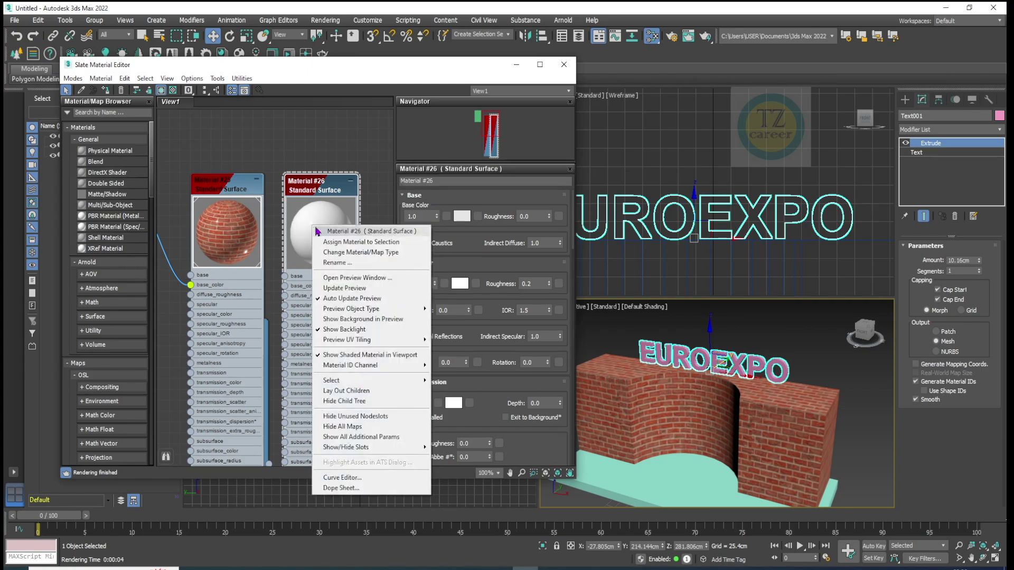
pyautogui.click(348, 242)
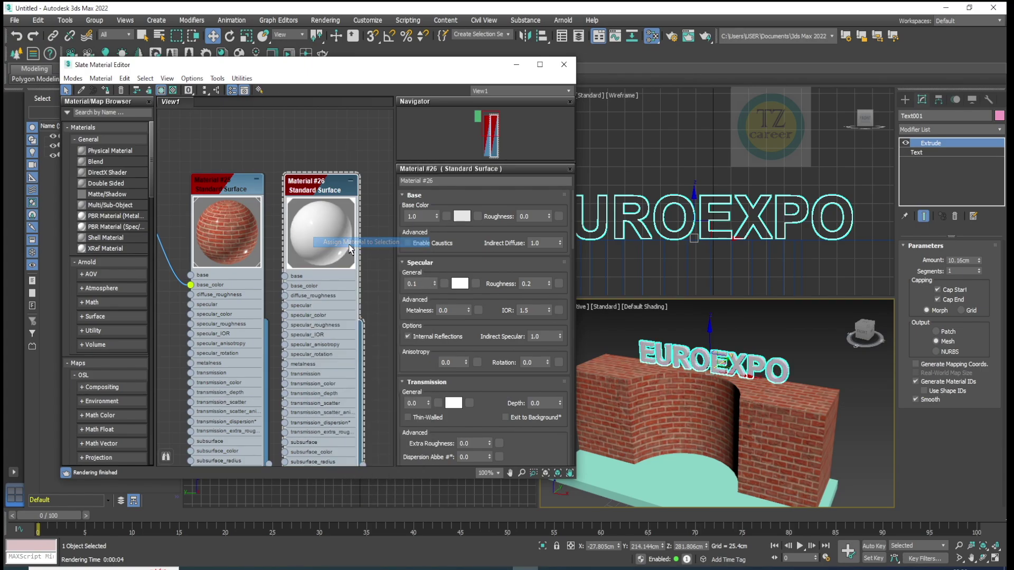
pyautogui.click(815, 350)
# Step: Assign white Material #26 to the teal base slab Box001
pyautogui.click(516, 64)
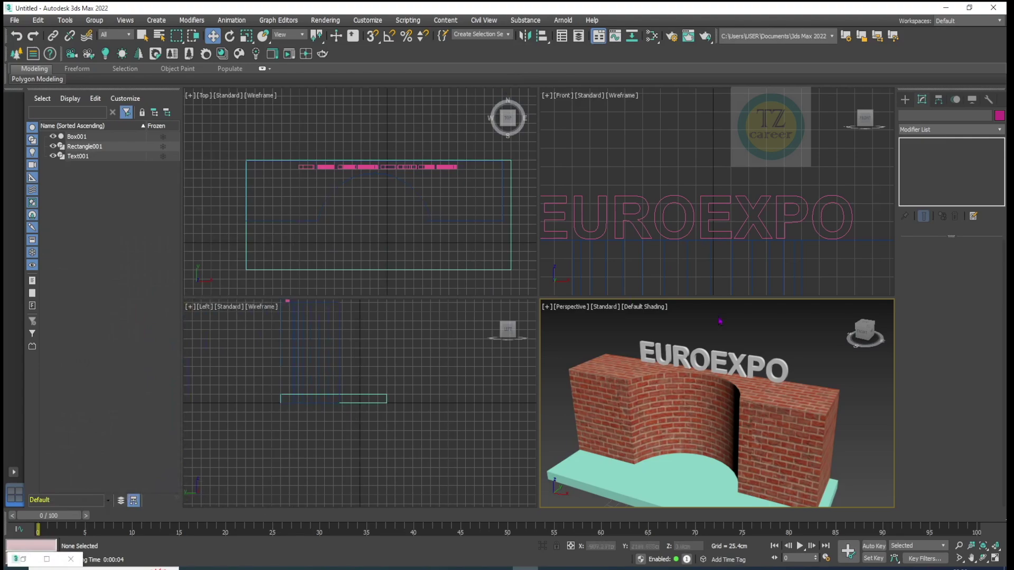
pyautogui.keyDown('alt'); pyautogui.moveTo(717, 409); pyautogui.dragTo(721, 441, button='middle'); pyautogui.keyUp('alt')
pyautogui.click(719, 448)
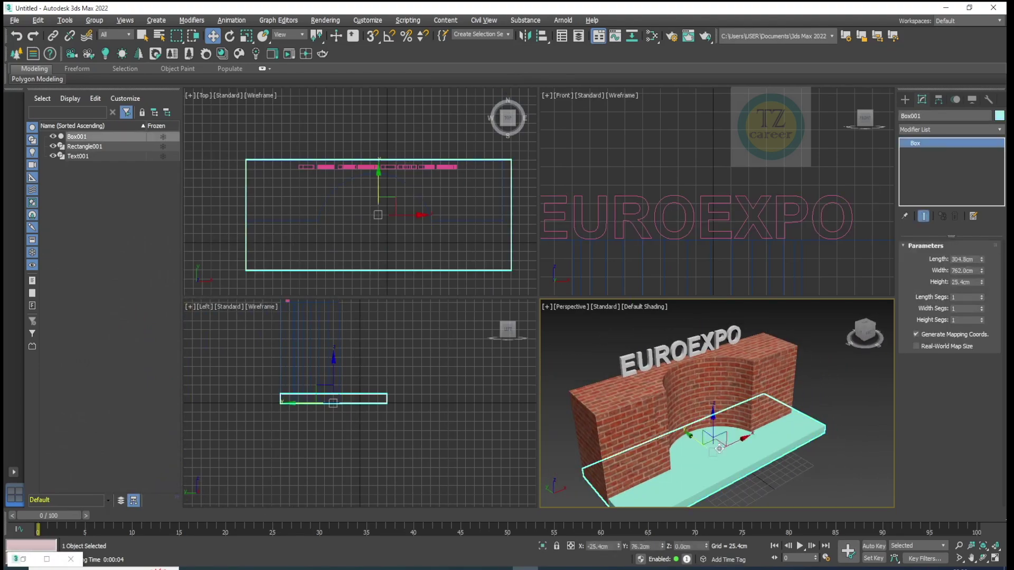
pyautogui.press('m')
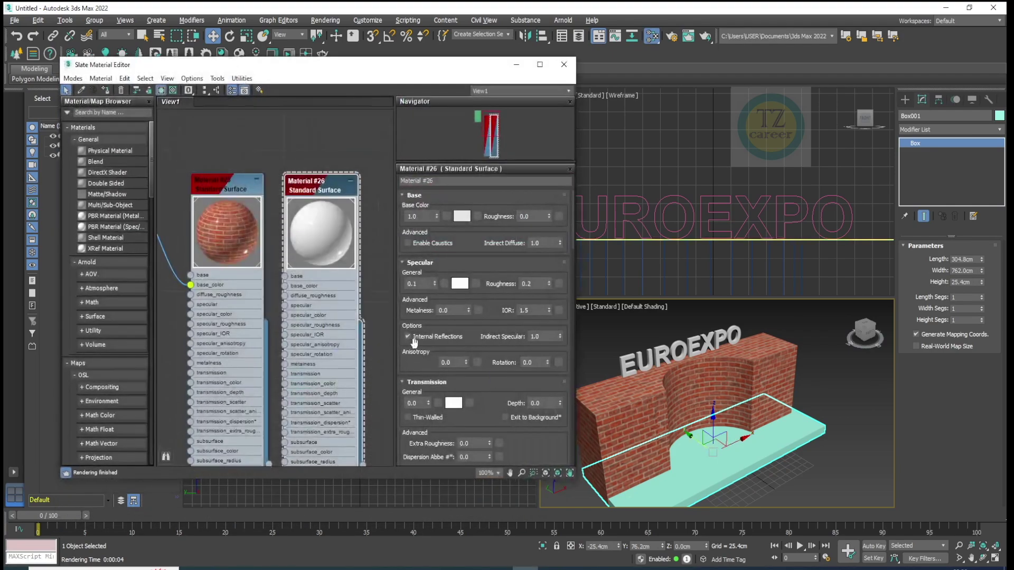
pyautogui.rightClick(329, 244)
pyautogui.click(364, 257)
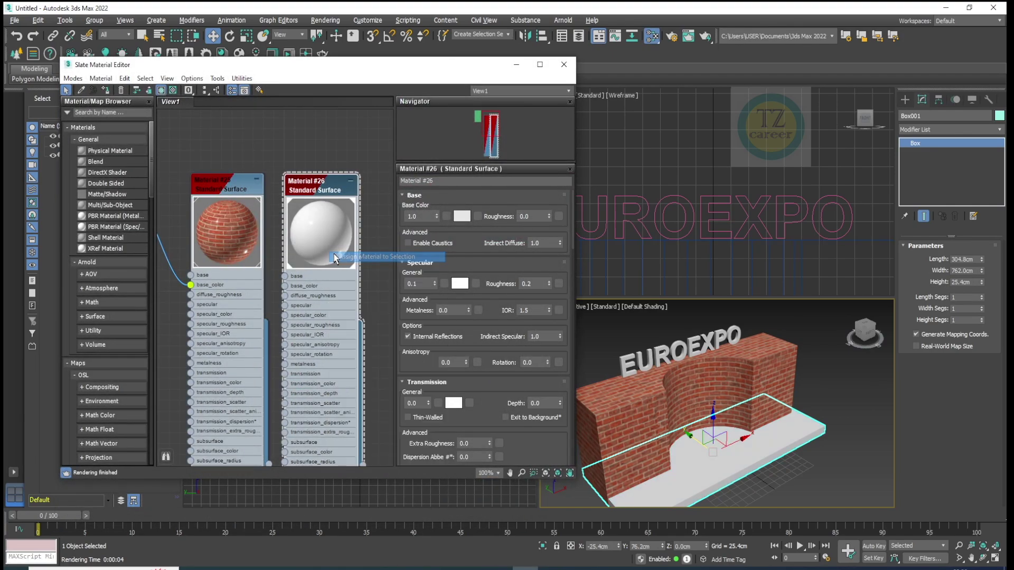
# Step: Frame the perspective view and render the final scene
pyautogui.click(853, 401)
pyautogui.scroll(-1, 787, 421)
pyautogui.moveTo(787, 421); pyautogui.dragTo(837, 462, button='middle')
pyautogui.scroll(2, 806, 425)
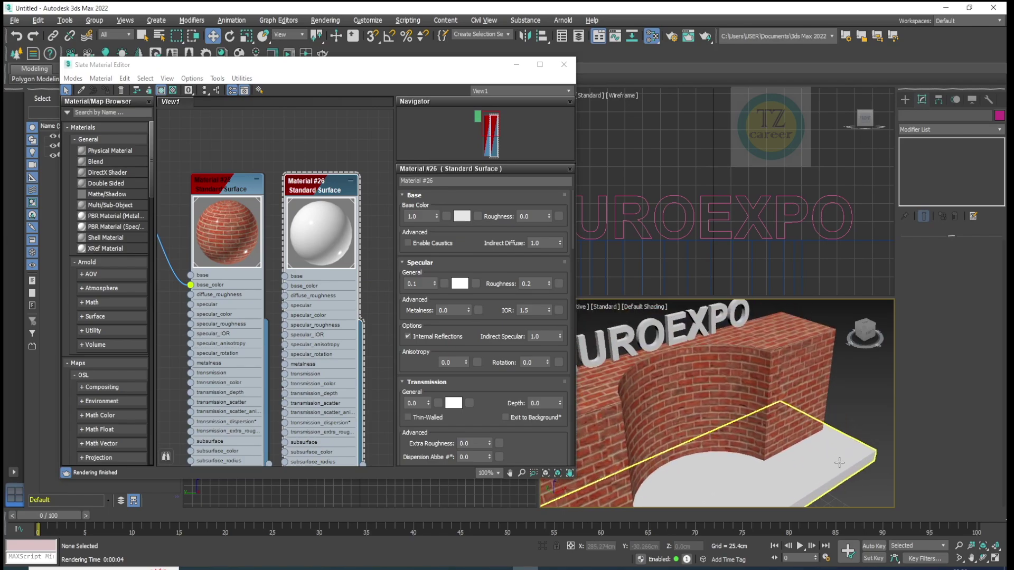
pyautogui.hotkey('shift', 'q')
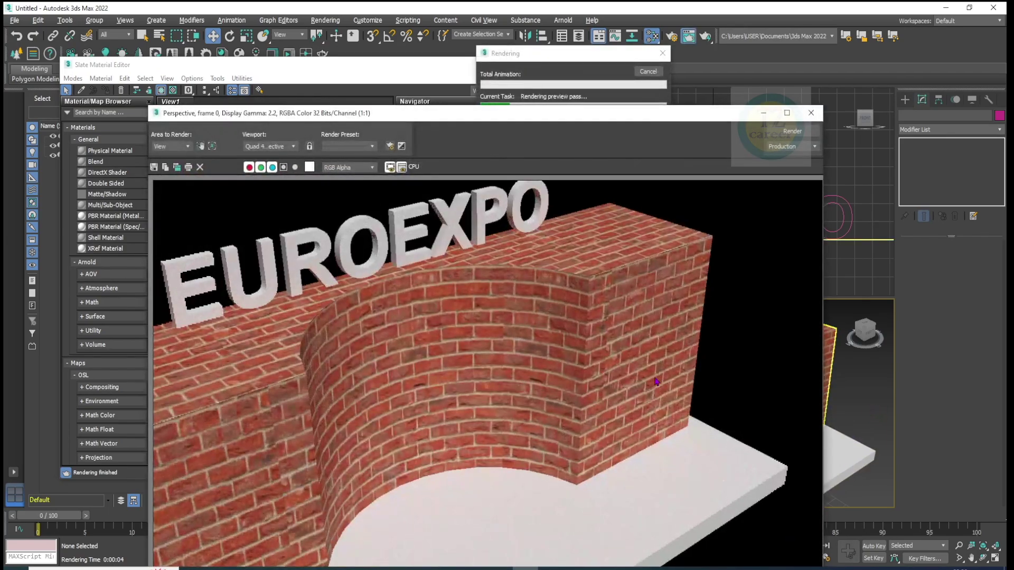